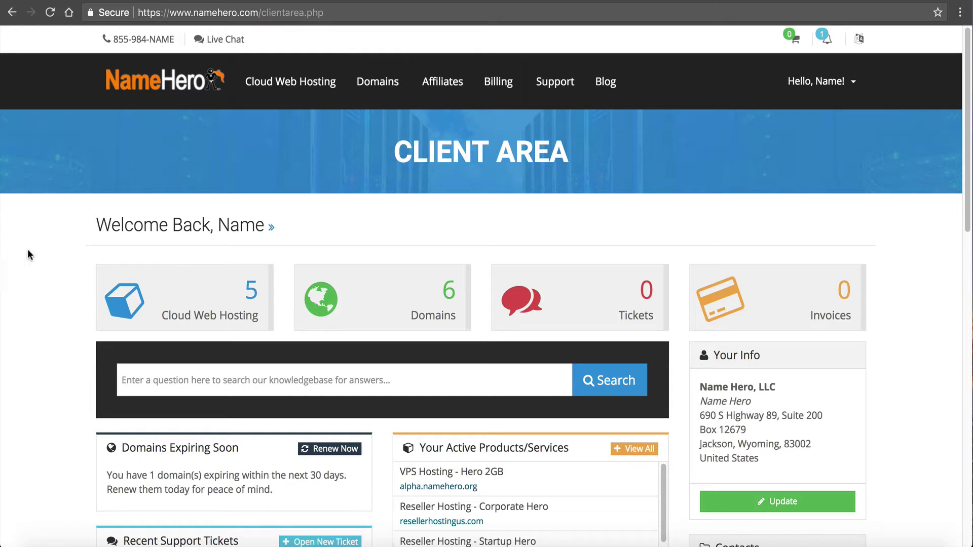
Open the Hero 2GB VPS service in the client area and view its list of backups
left_click(805, 85)
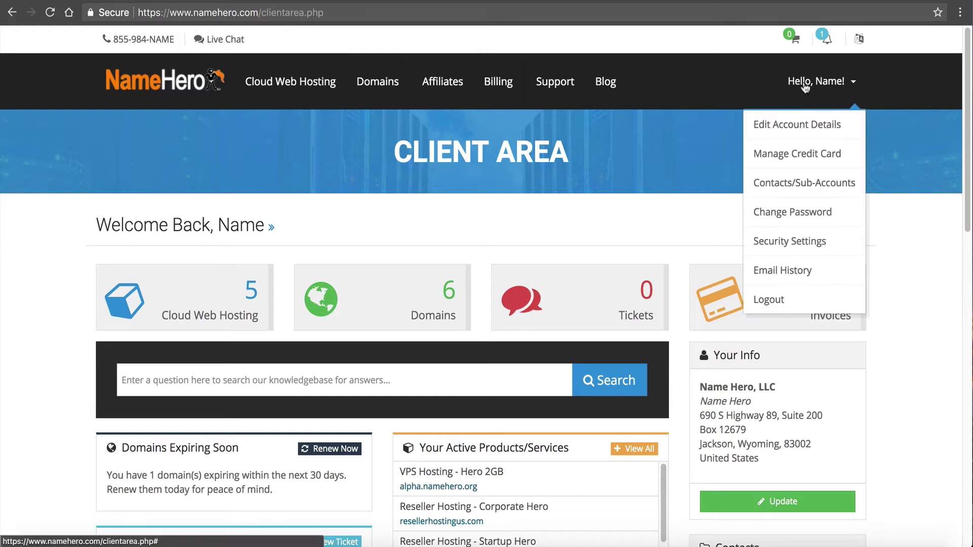
left_click(197, 279)
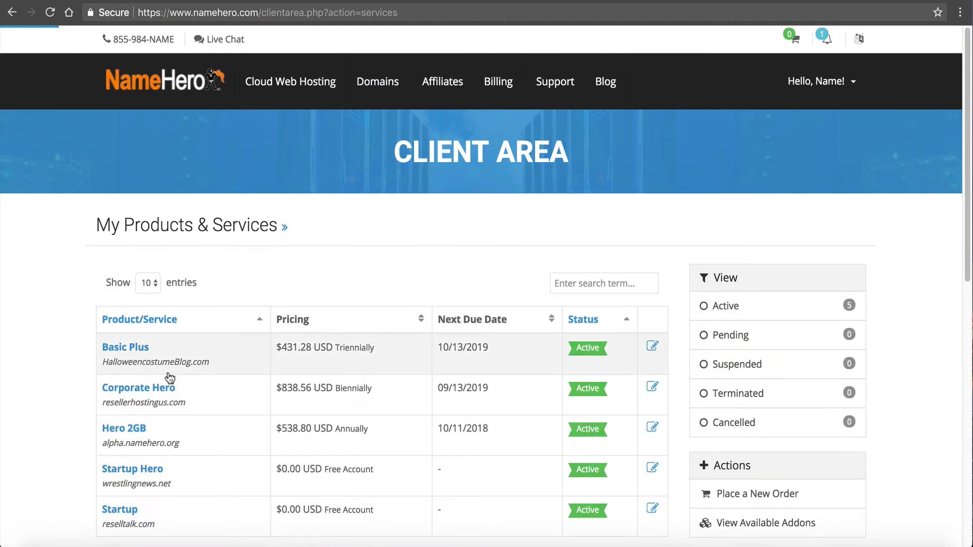
left_click(124, 430)
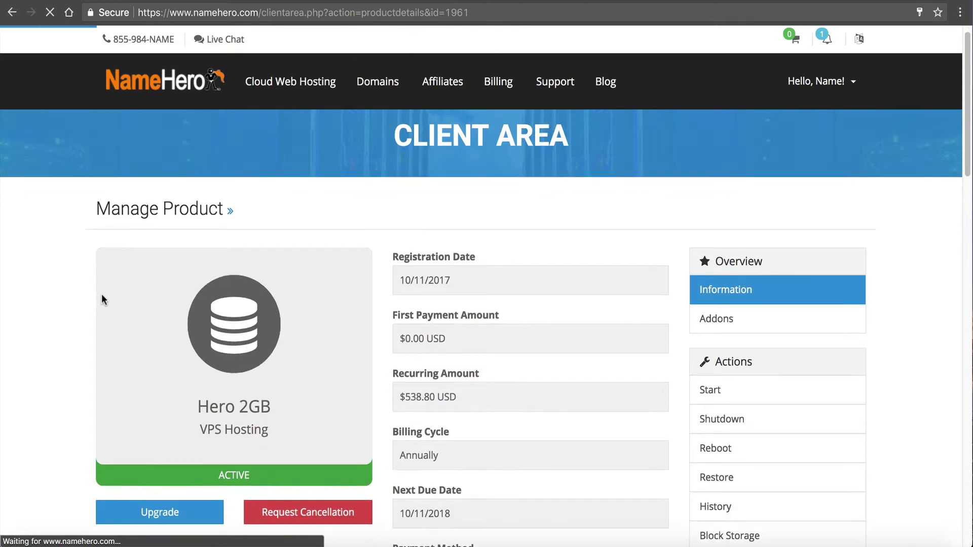
scroll(102, 296, "down", 14)
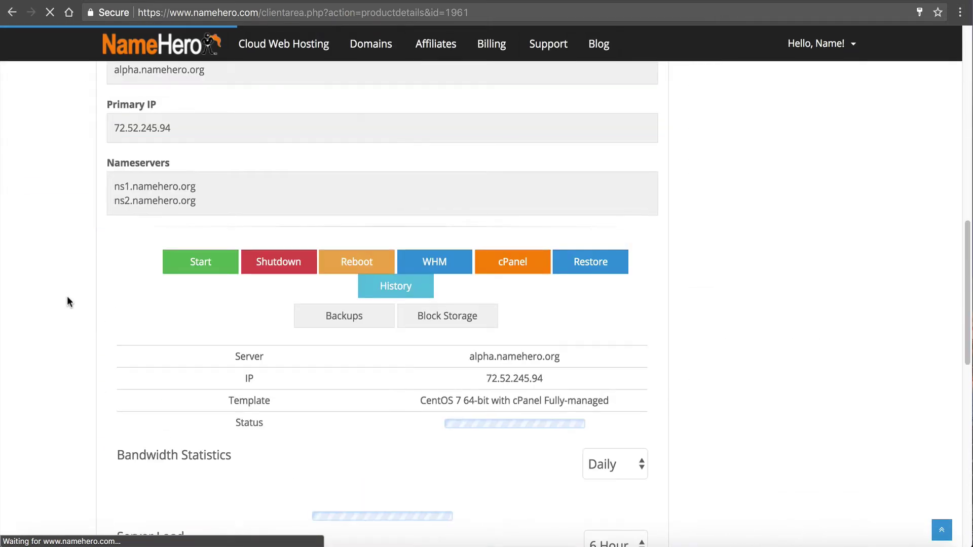
scroll(69, 296, "up", 3)
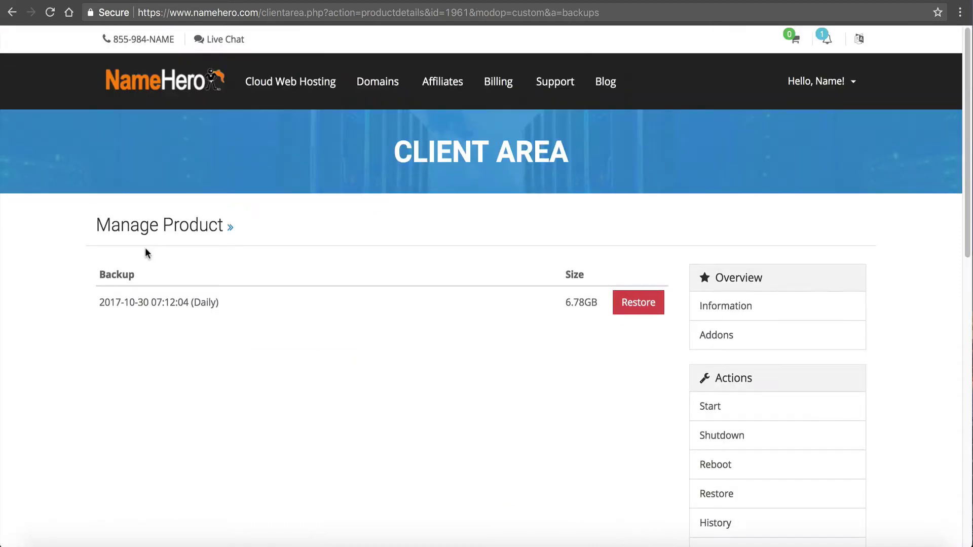
left_click_drag(241, 304, 61, 305)
left_click(198, 301)
Start an order for the Hero 2GB VPS hosting plan
left_click(264, 81)
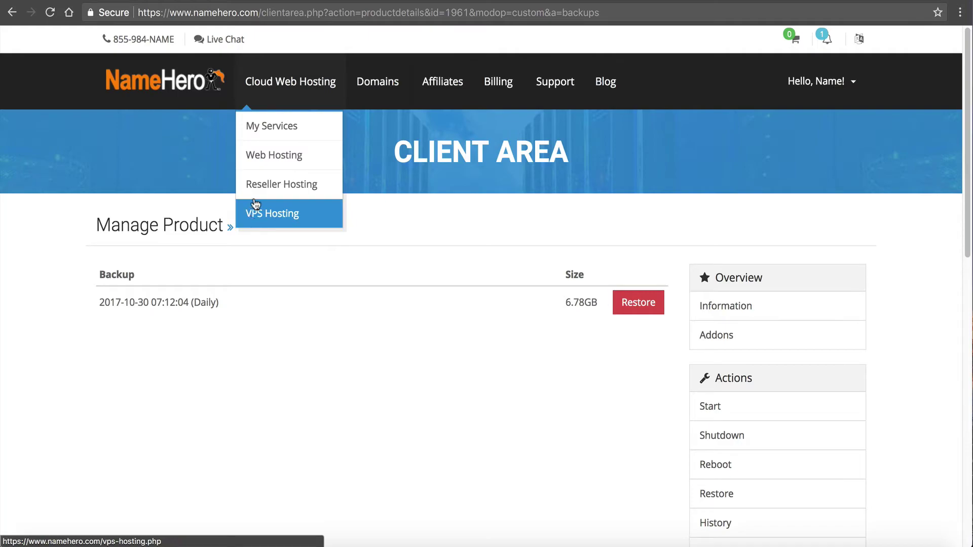
left_click(251, 216)
scroll(228, 355, "down", 5)
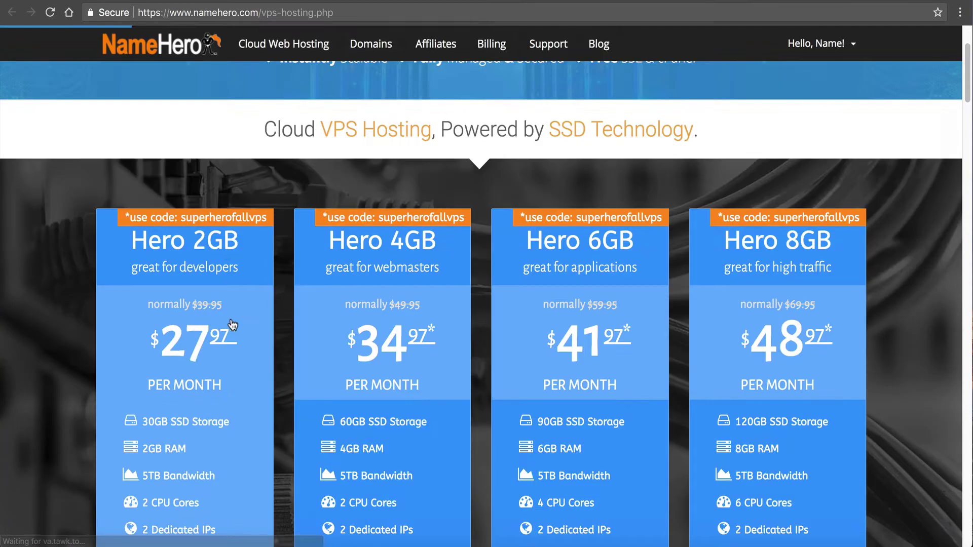
left_click(211, 359)
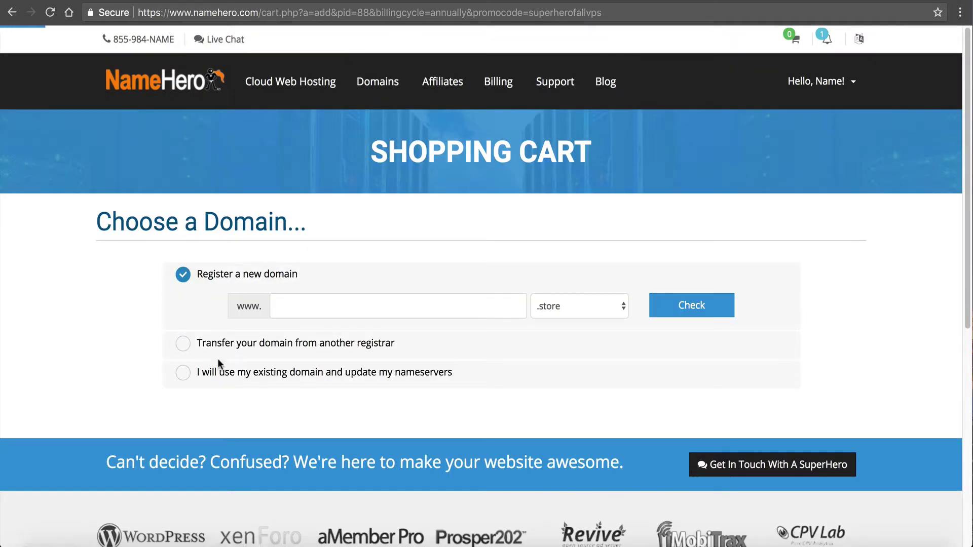
Use the existing domain namehero.org for the new VPS order
left_click(221, 372)
left_click(259, 361)
type("namehero")
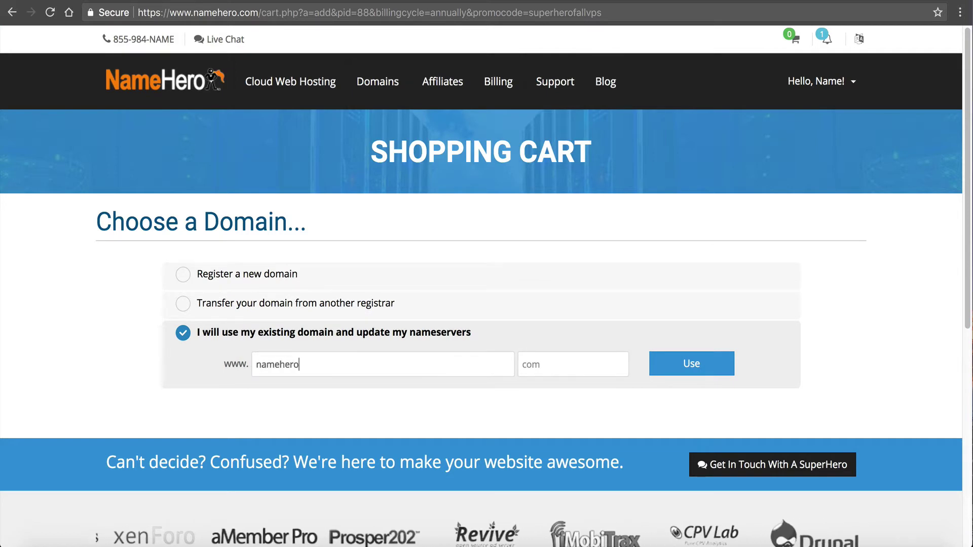
key("Tab")
type("org")
key("Return")
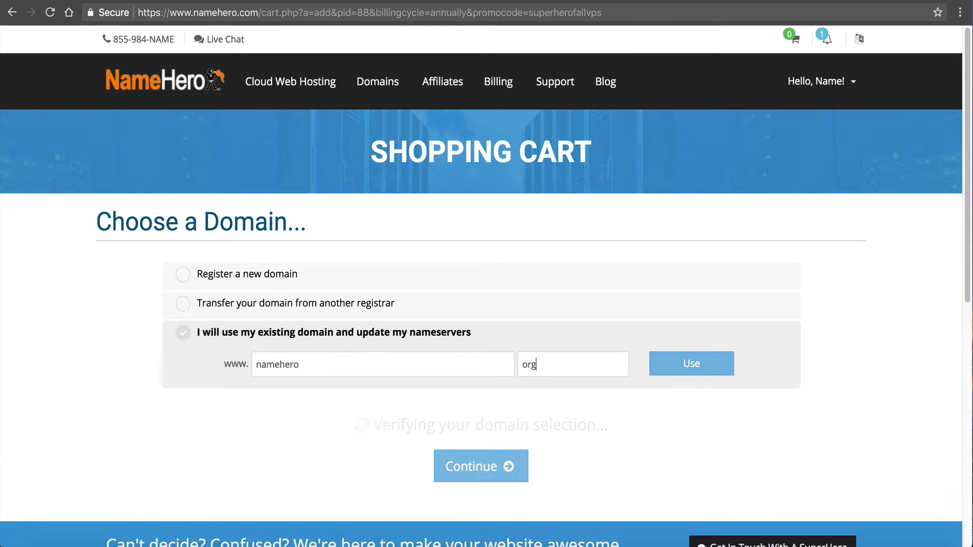
Configure the VPS order with the Daily backup plan and a daily backup quota of 1 Day
scroll(400, 275, "down", 5)
scroll(400, 281, "down", 8)
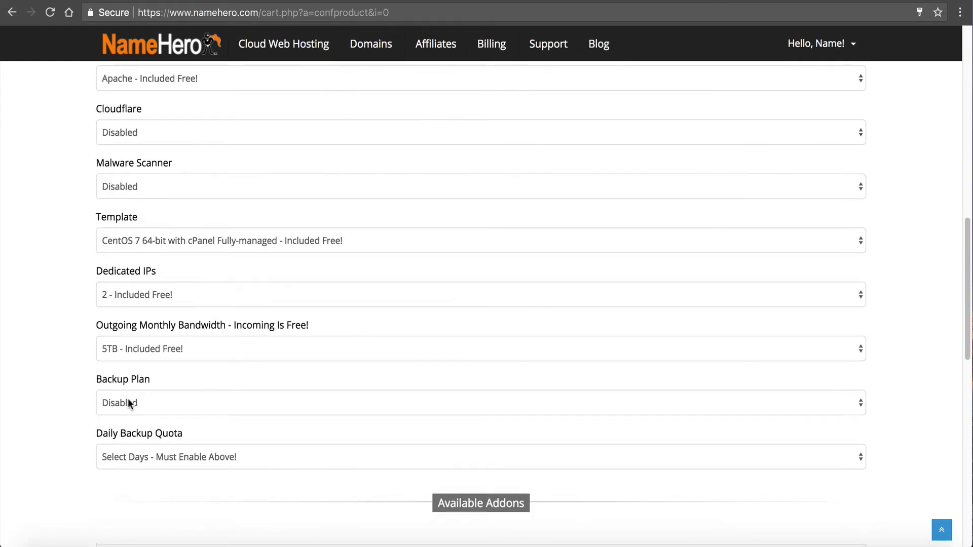
left_click(129, 401)
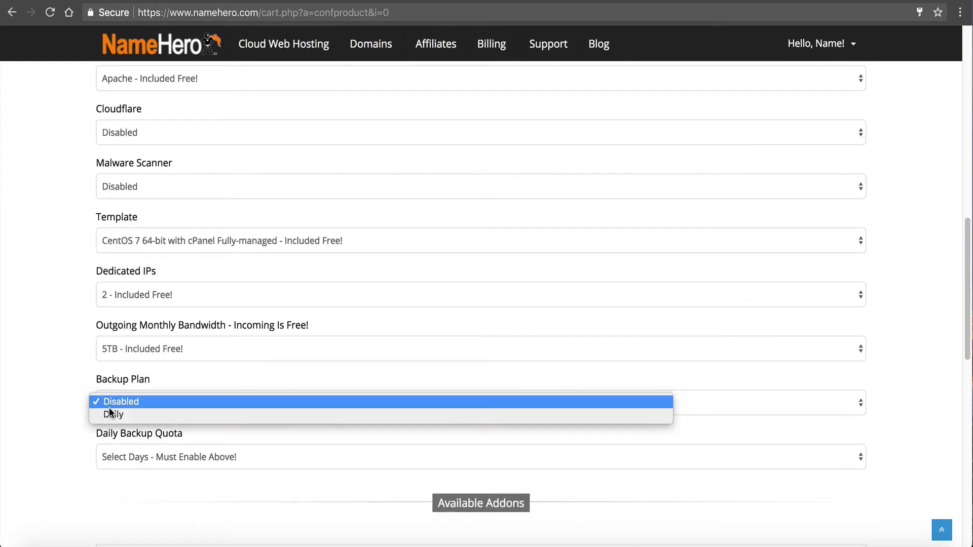
left_click(110, 415)
left_click(128, 456)
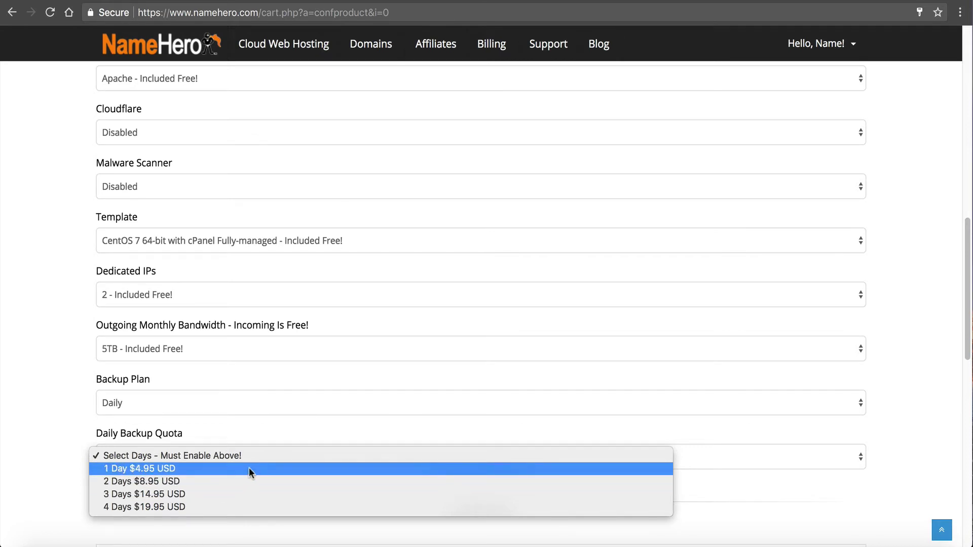
left_click(226, 481)
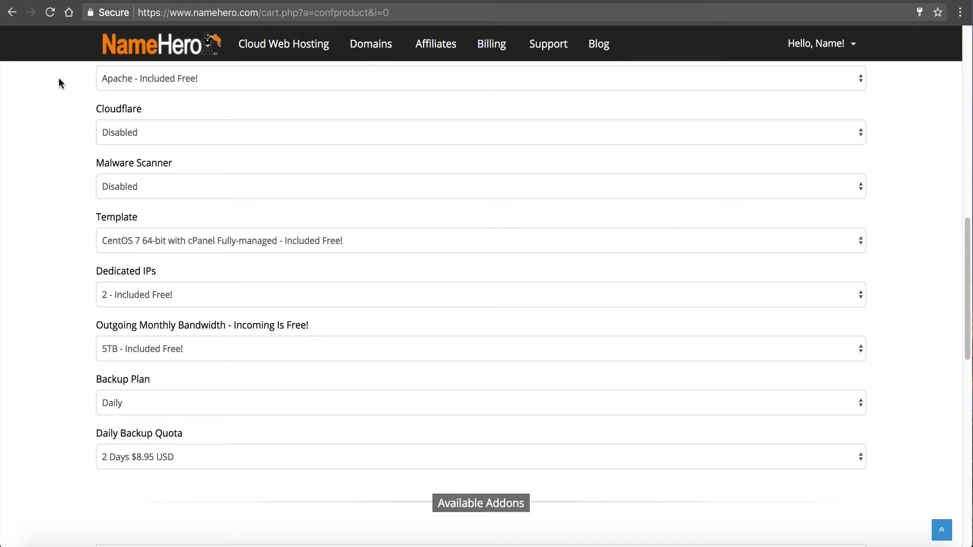
left_click(127, 449)
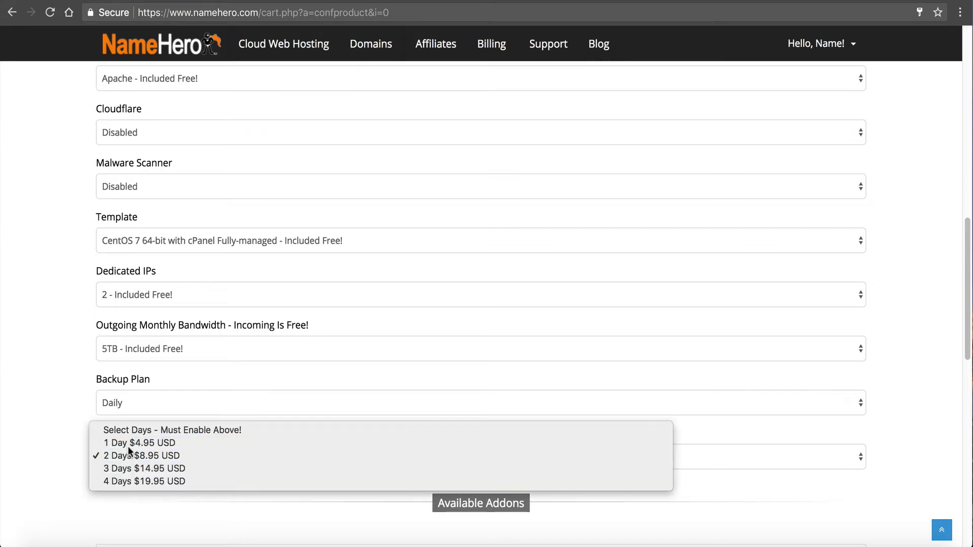
left_click(137, 443)
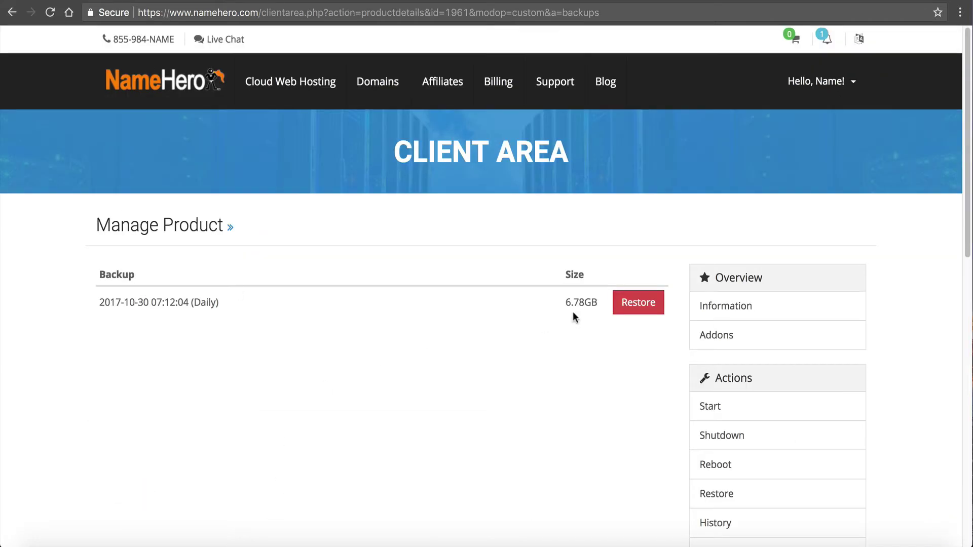
Return to the VPS backups list, request a restore of the 2017-10-30 daily backup, and dismiss the confirmation
left_click_drag(65, 299, 99, 281)
left_click(221, 306)
left_click(133, 295)
left_click(660, 303)
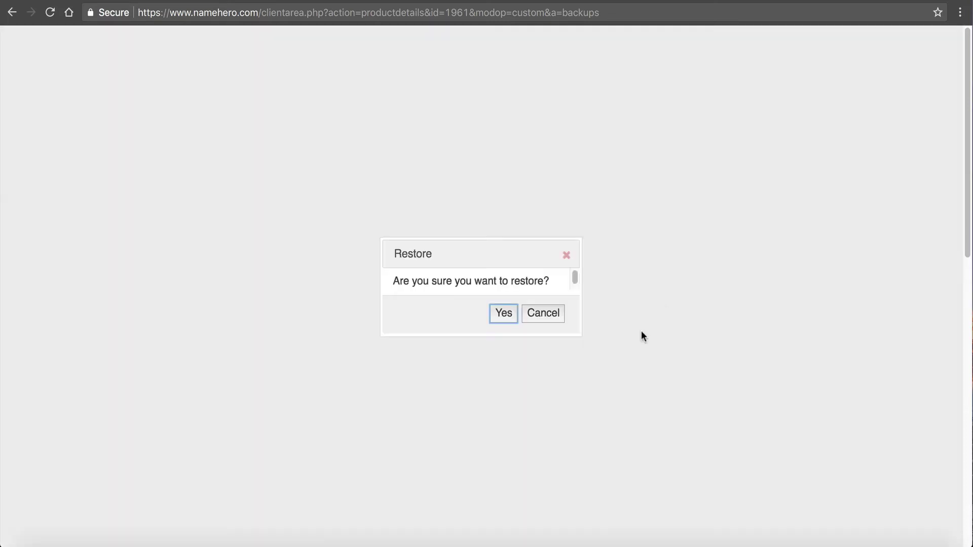
left_click(566, 256)
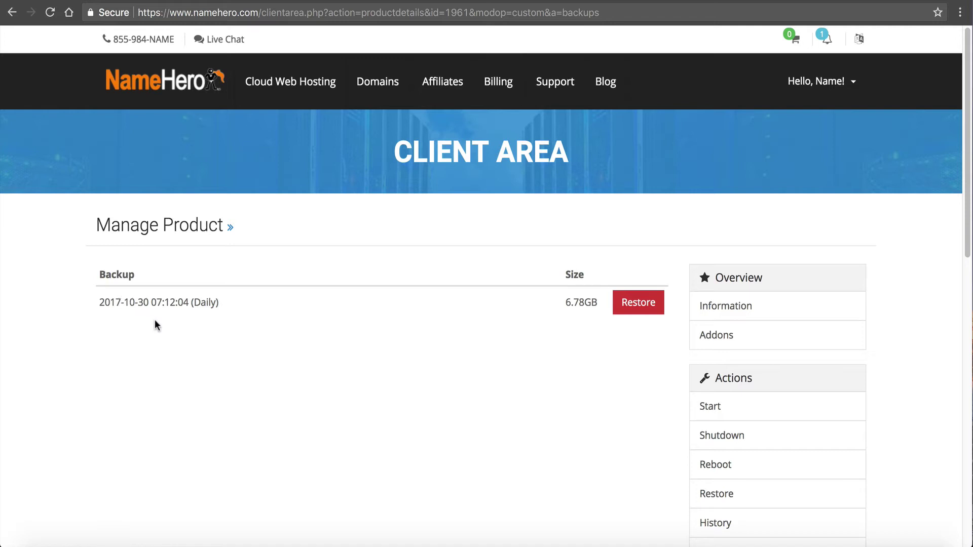
Examine the time and size of the listed daily backup
left_click_drag(151, 303, 176, 303)
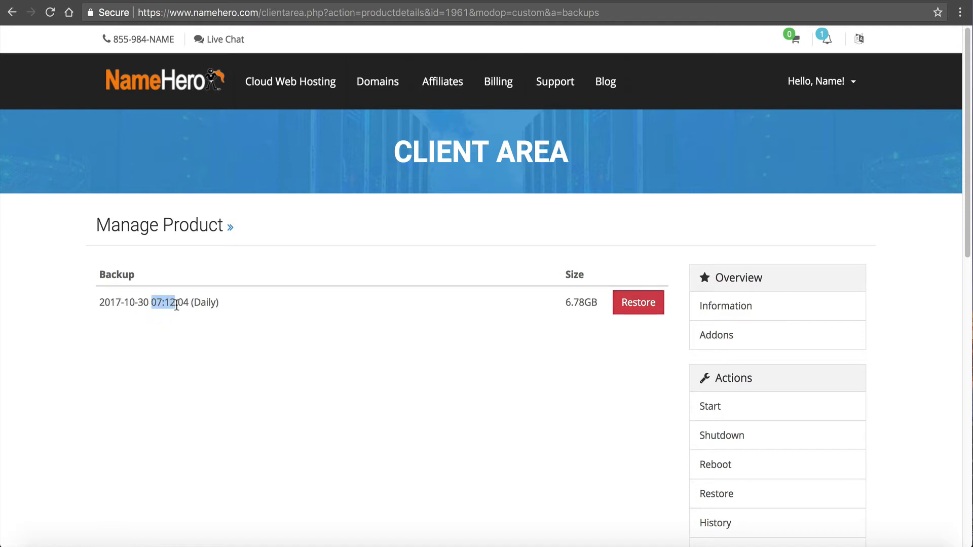
left_click(176, 303)
left_click_drag(531, 304, 598, 303)
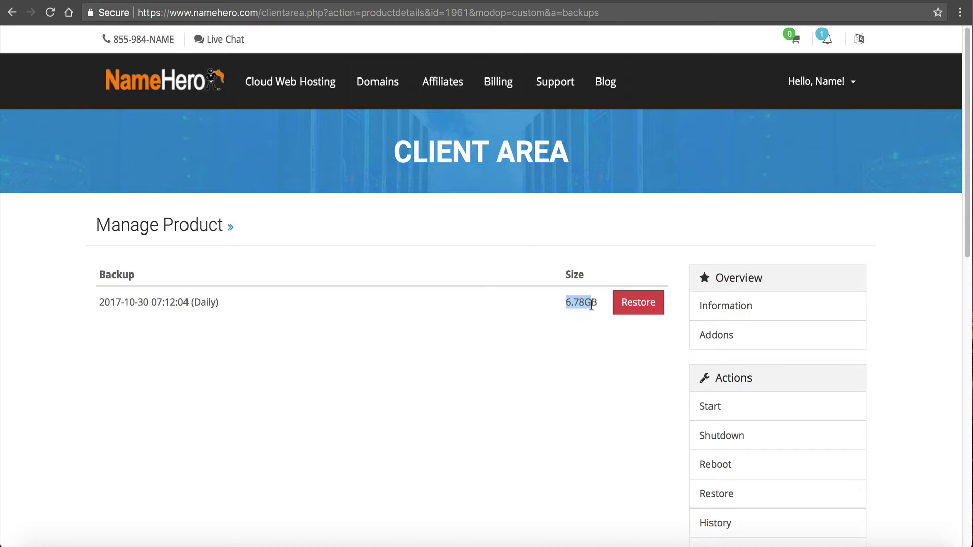
left_click(600, 302)
Open the upgrade and downgrade options of the Hero 2GB service and review the choices for Daily Backup Quota
left_click(11, 13)
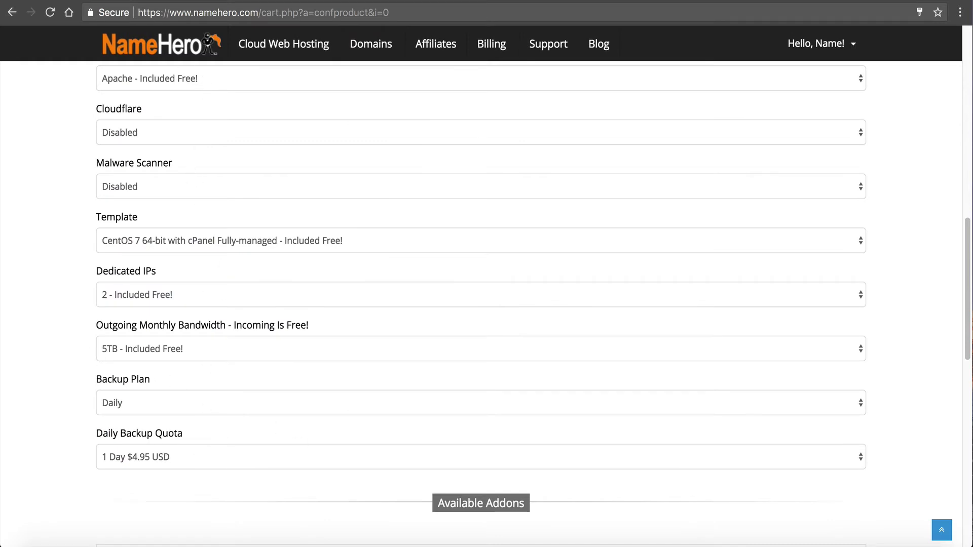
key("alt+Left")
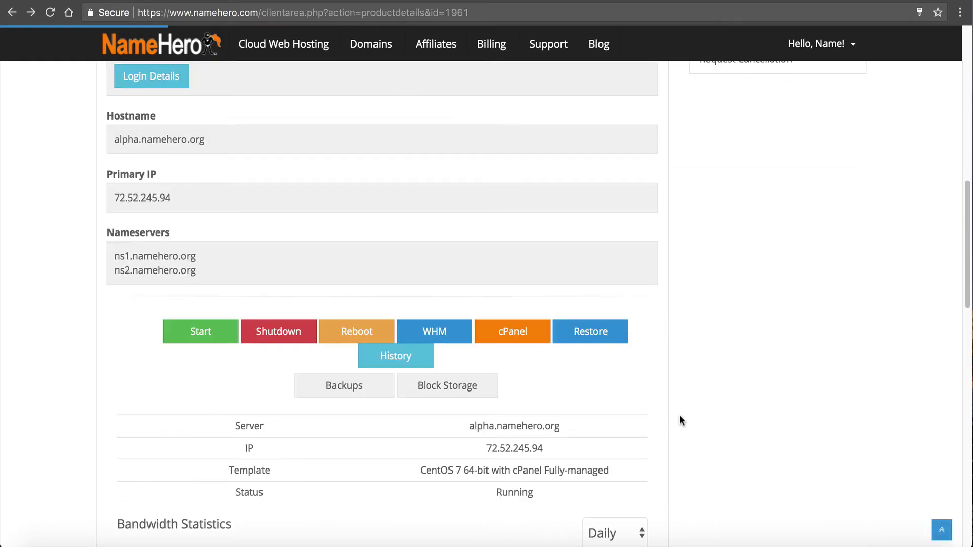
scroll(679, 414, "up", 9)
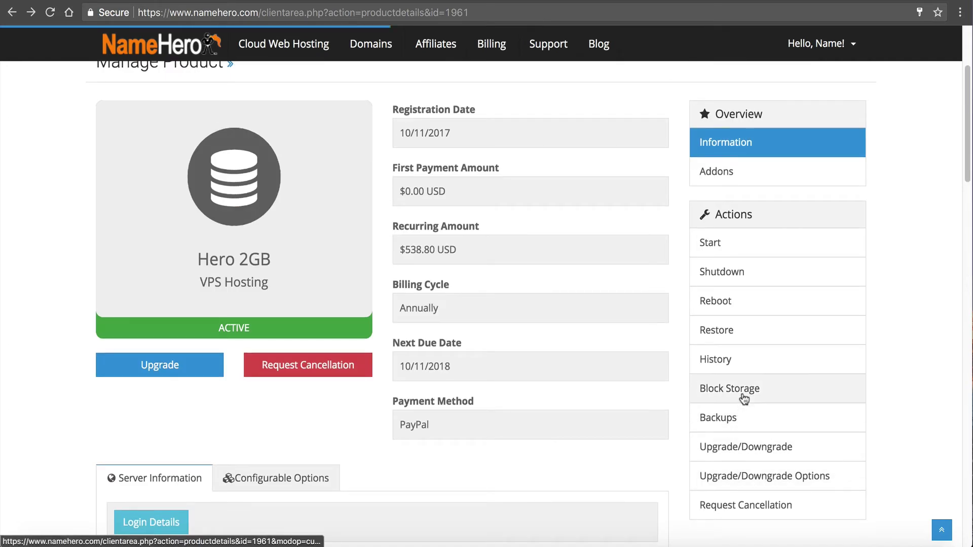
left_click(778, 479)
scroll(569, 370, "down", 5)
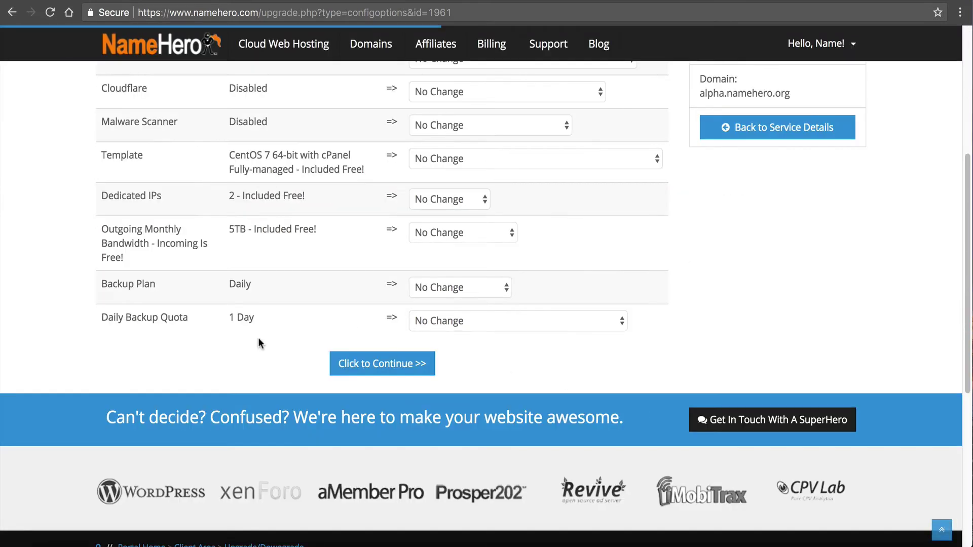
scroll(142, 385, "up", 2)
scroll(150, 370, "up", 1)
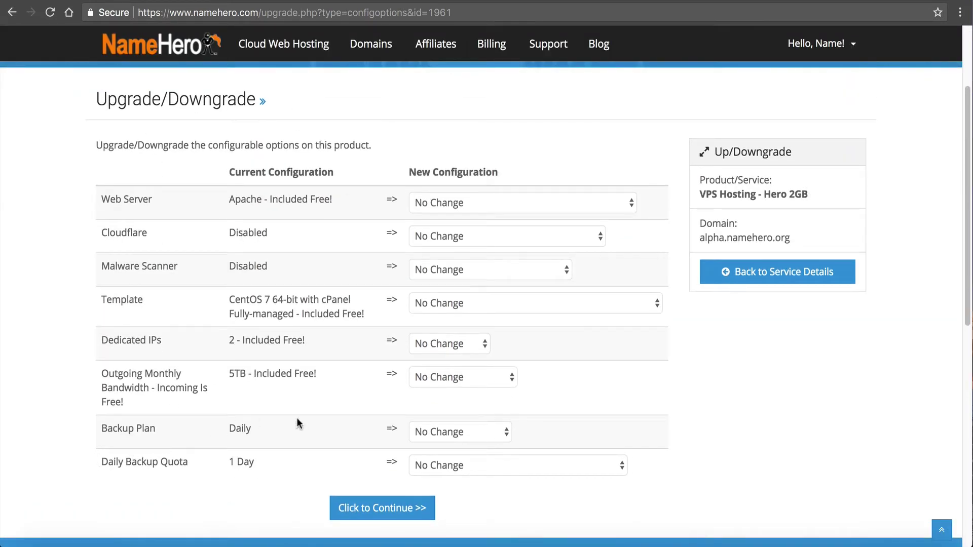
left_click(482, 466)
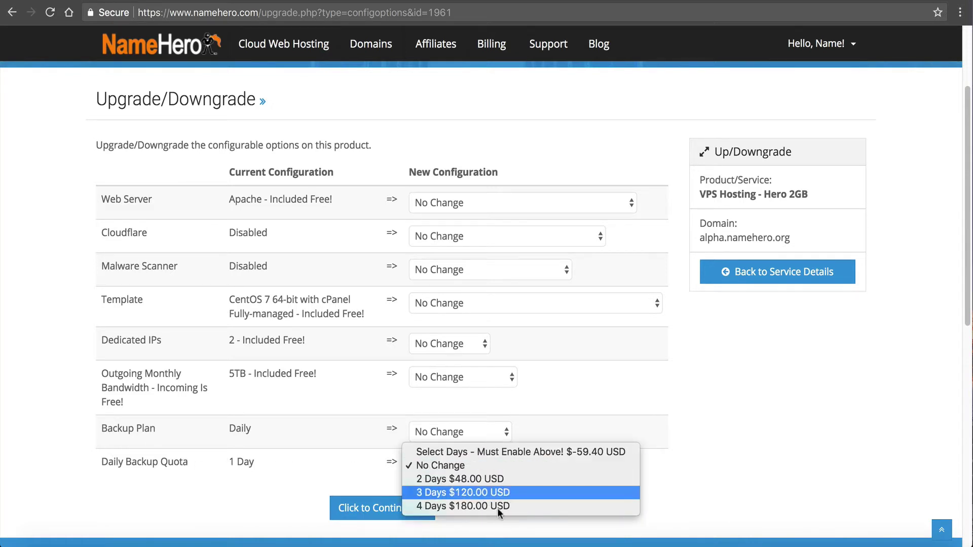
left_click(152, 476)
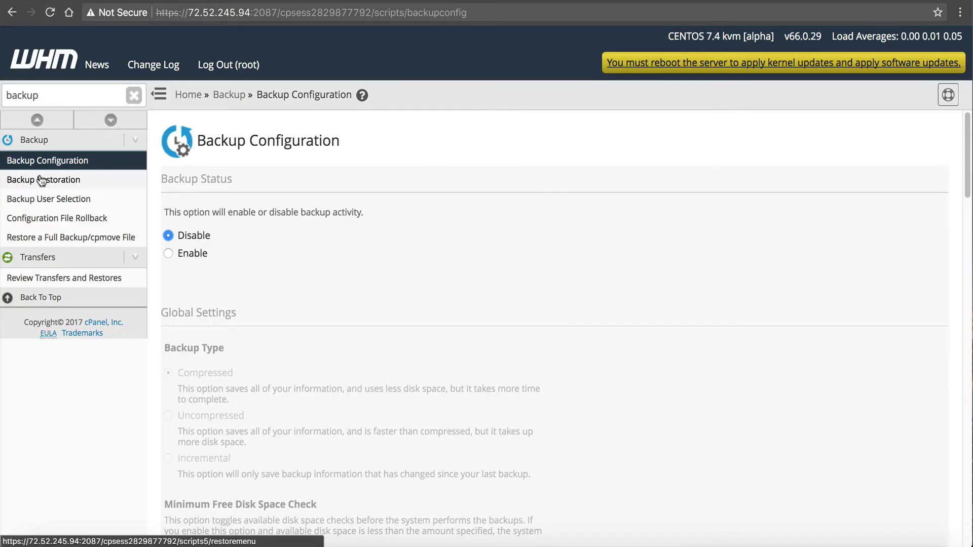
Open Backup Configuration in WHM and set the backup status to Enable
left_click(39, 159)
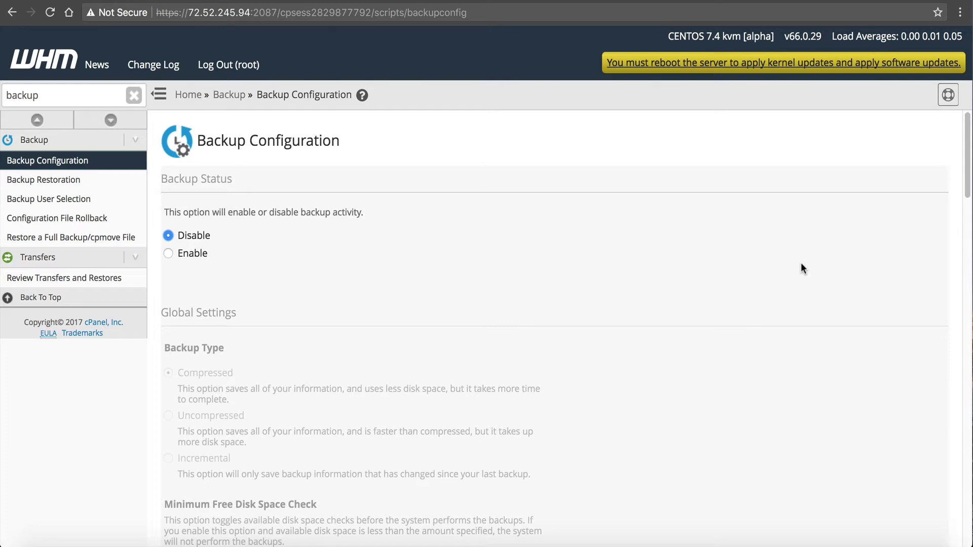
left_click(184, 253)
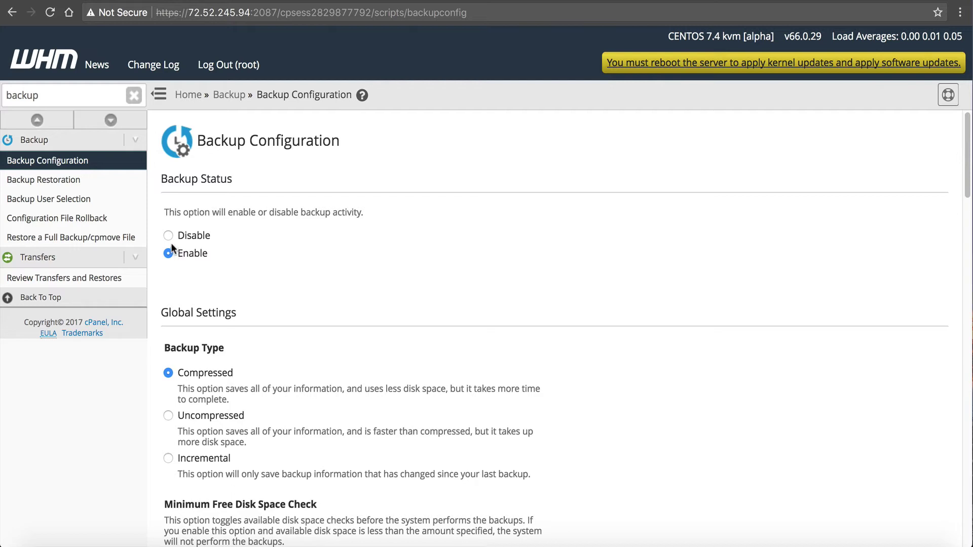
scroll(190, 238, "down", 1)
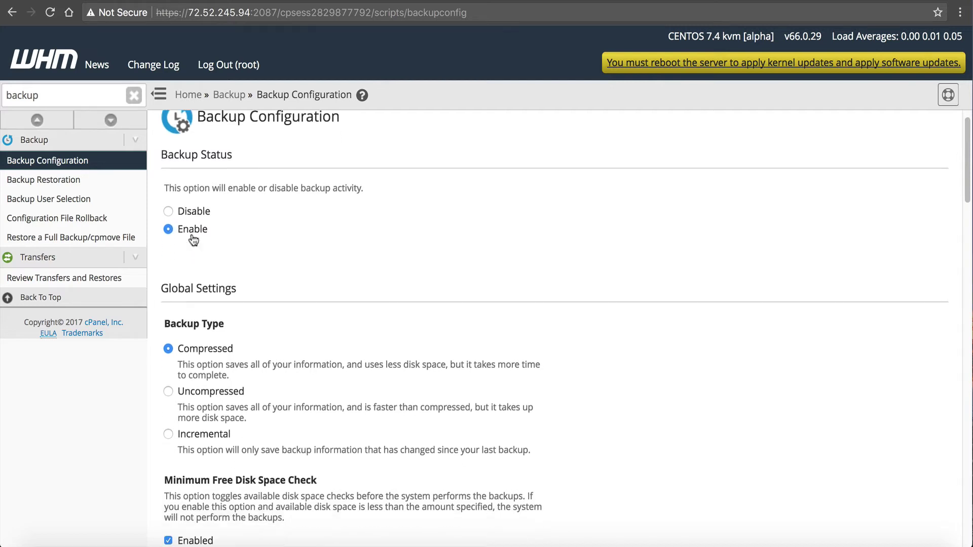
scroll(193, 241, "down", 3)
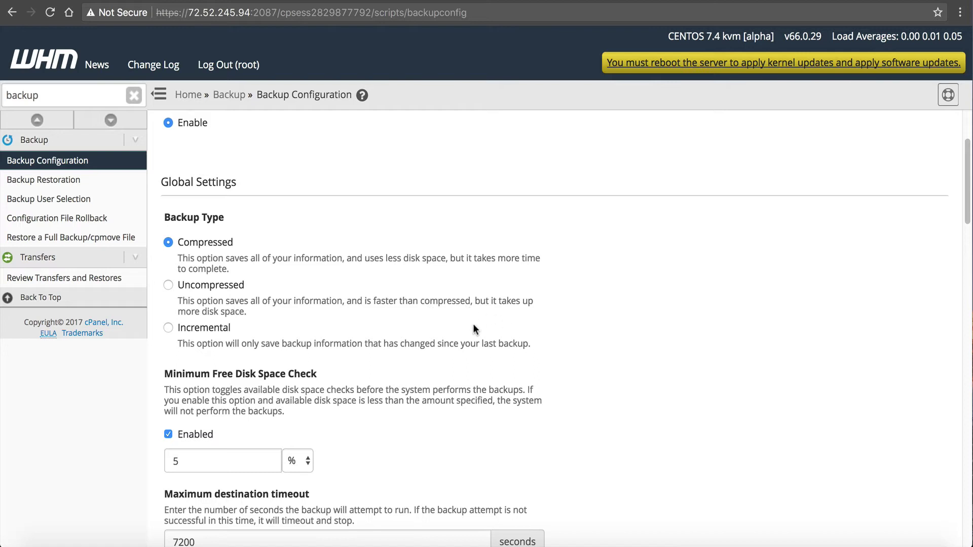
Set the Minimum Free Disk Space Check to 10 percent, keeping the check enabled
scroll(434, 329, "down", 3)
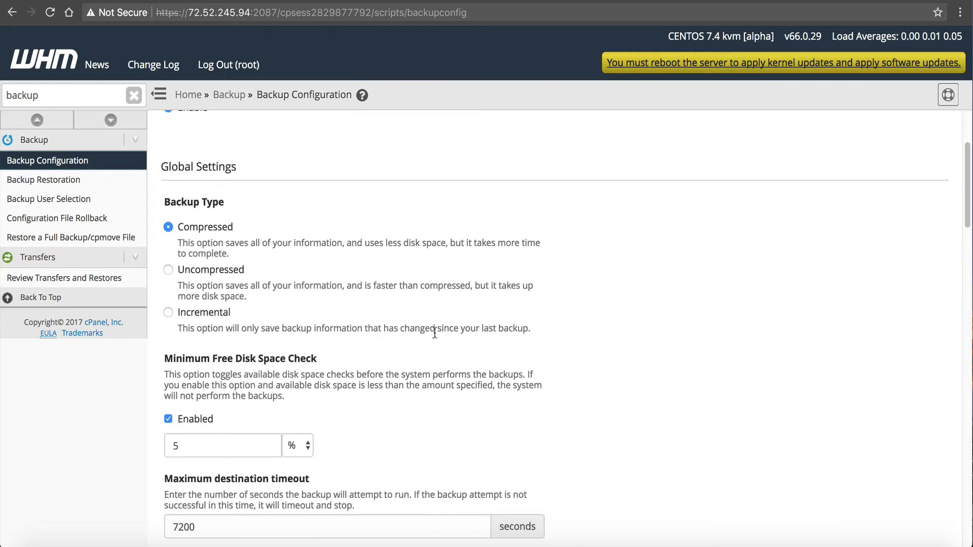
scroll(433, 324, "down", 3)
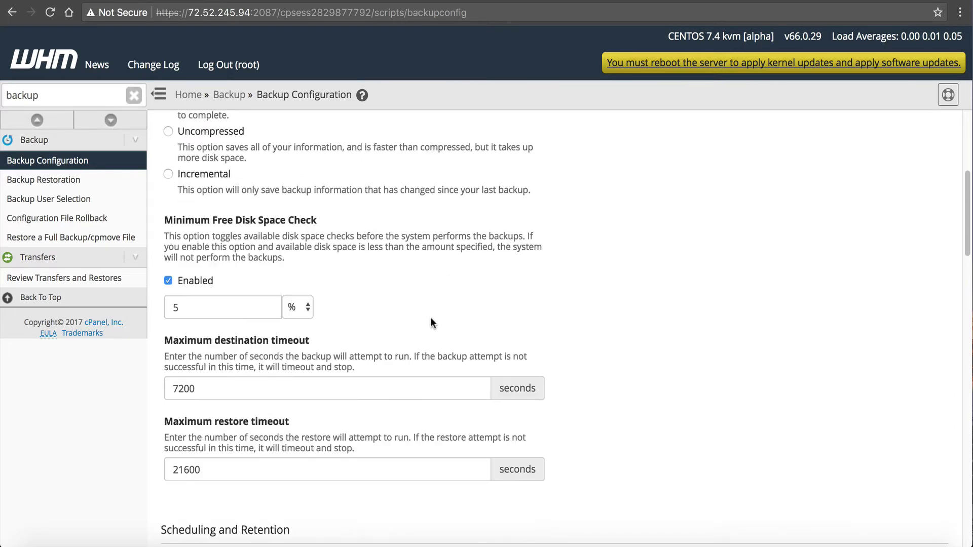
double_click(222, 299)
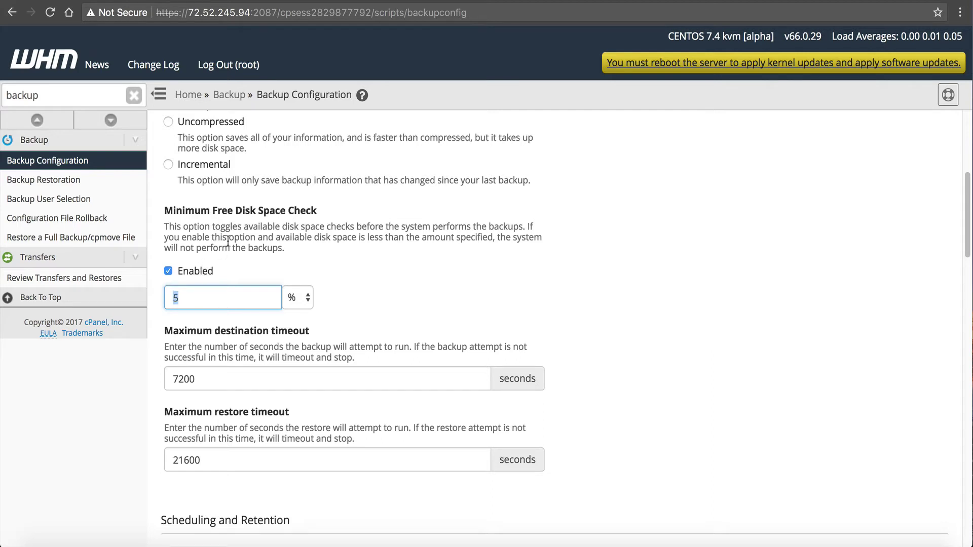
left_click(305, 288)
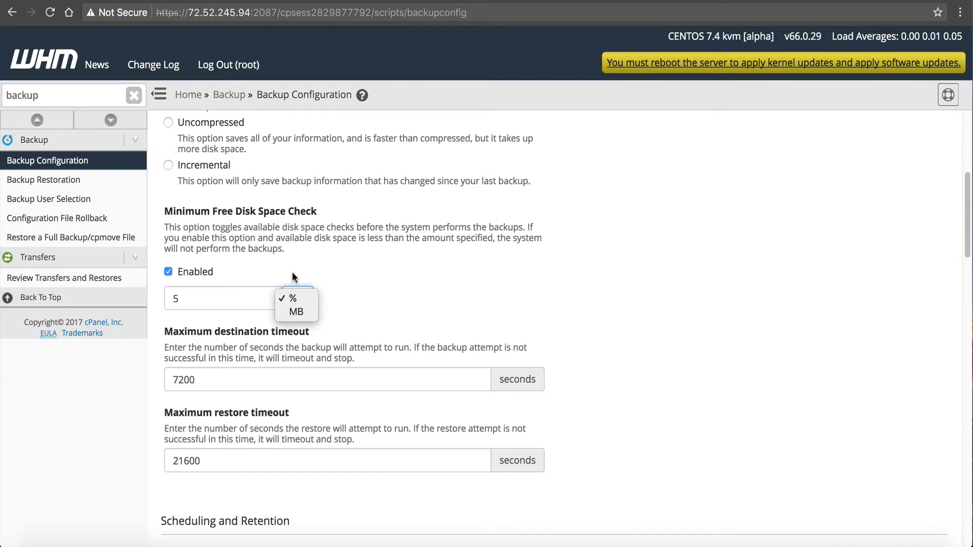
left_click(292, 277)
left_click(246, 298)
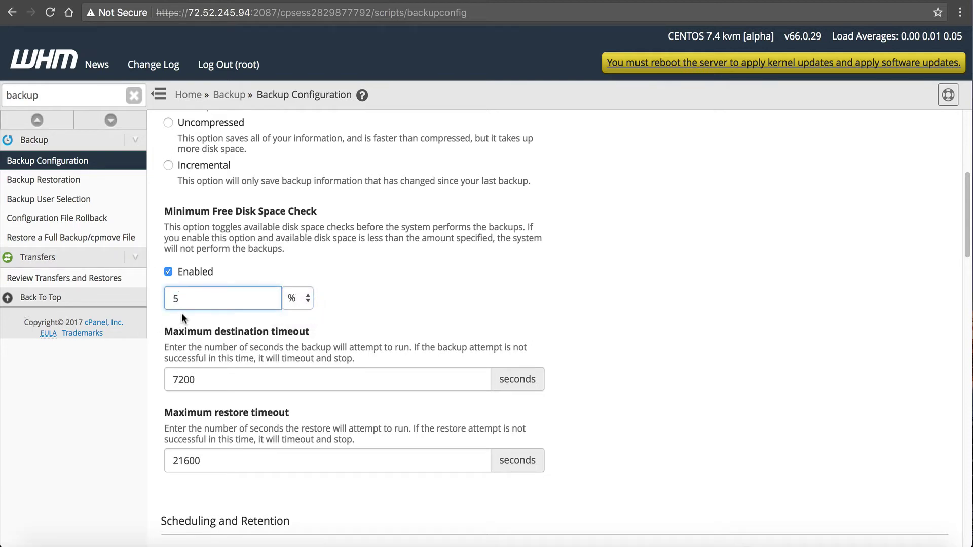
double_click(176, 298)
type("10")
left_click(350, 282)
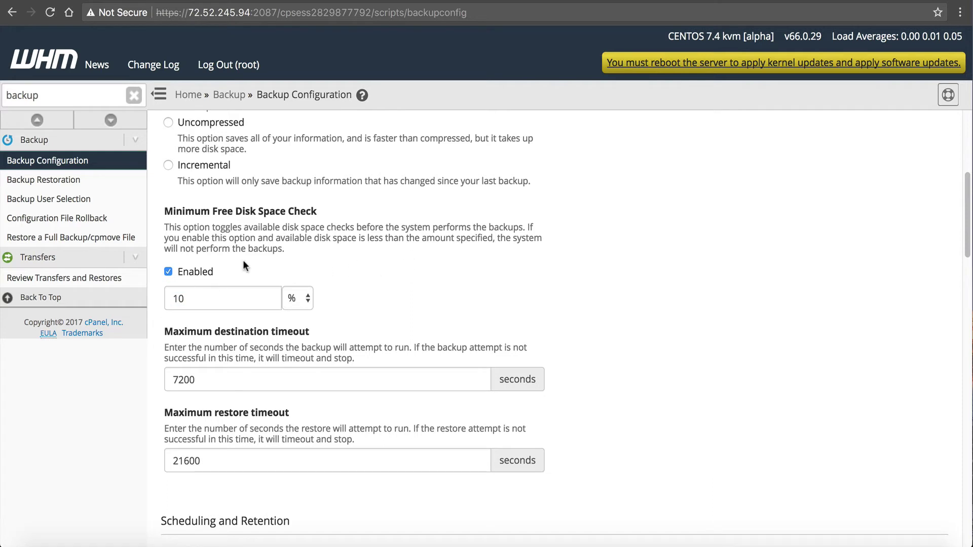
left_click(194, 275)
left_click(320, 274)
left_click_drag(190, 298, 165, 298)
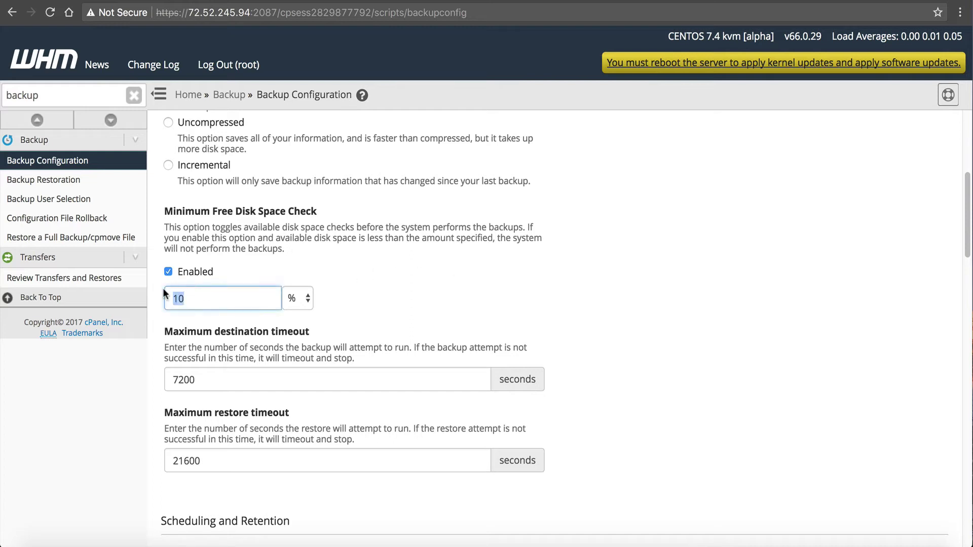
left_click(257, 318)
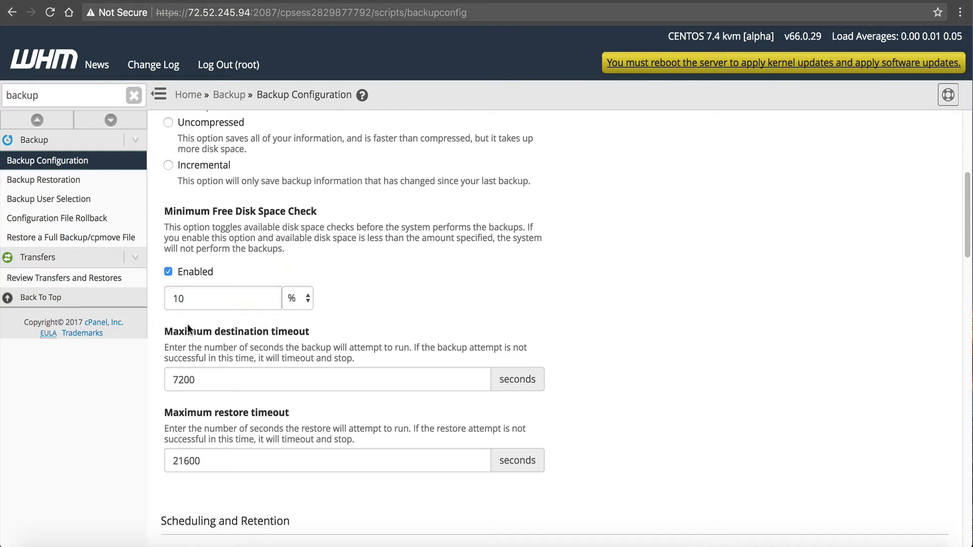
Review the maximum destination timeout and the maximum restore timeout in the global backup settings
left_click(228, 383)
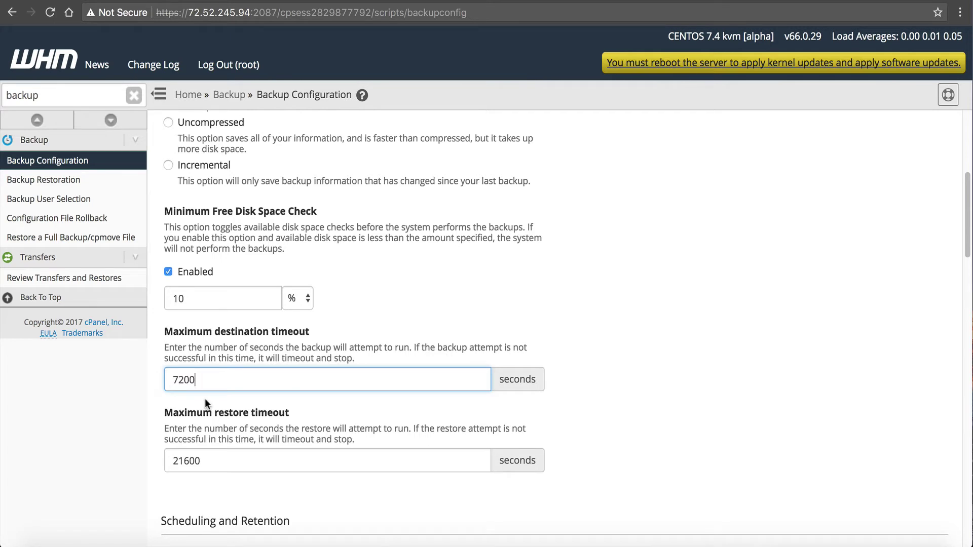
scroll(198, 395, "down", 3)
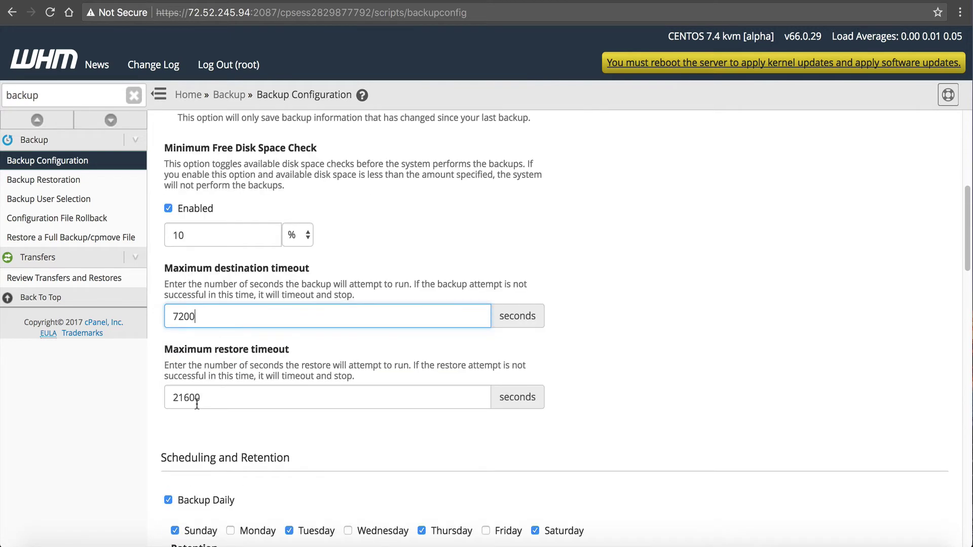
double_click(217, 397)
double_click(234, 394)
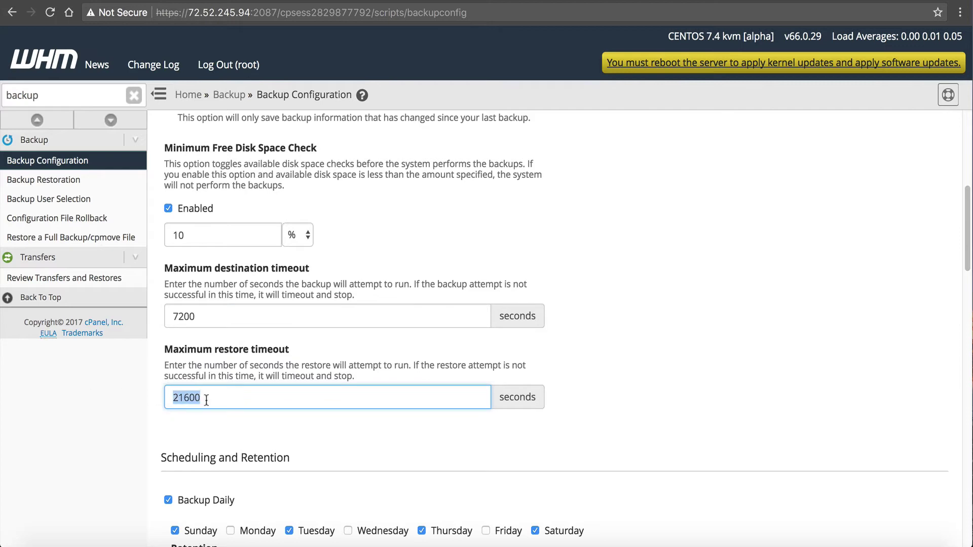
Add Monday, Wednesday and Friday to the daily backup schedule
scroll(190, 469, "down", 1)
scroll(203, 456, "down", 10)
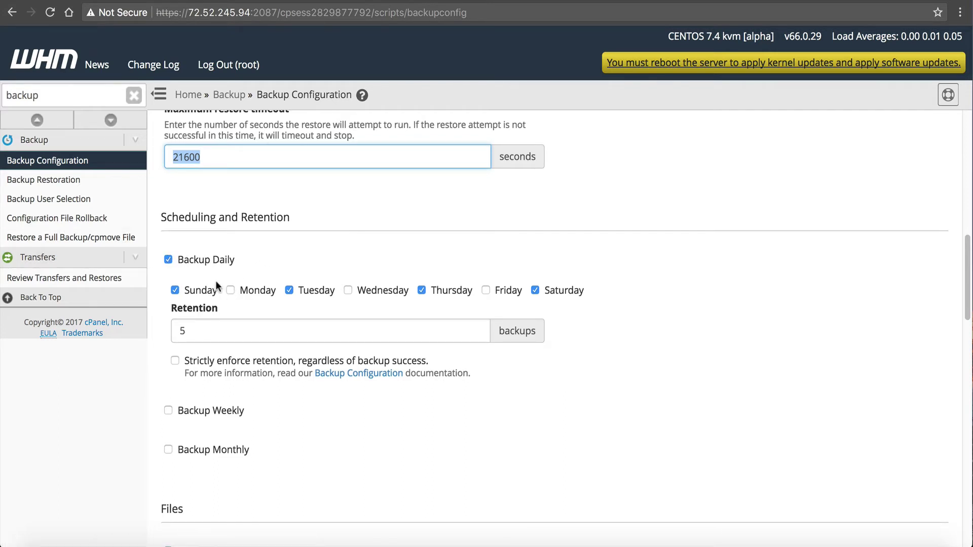
left_click(260, 296)
left_click(260, 298)
left_click(365, 296)
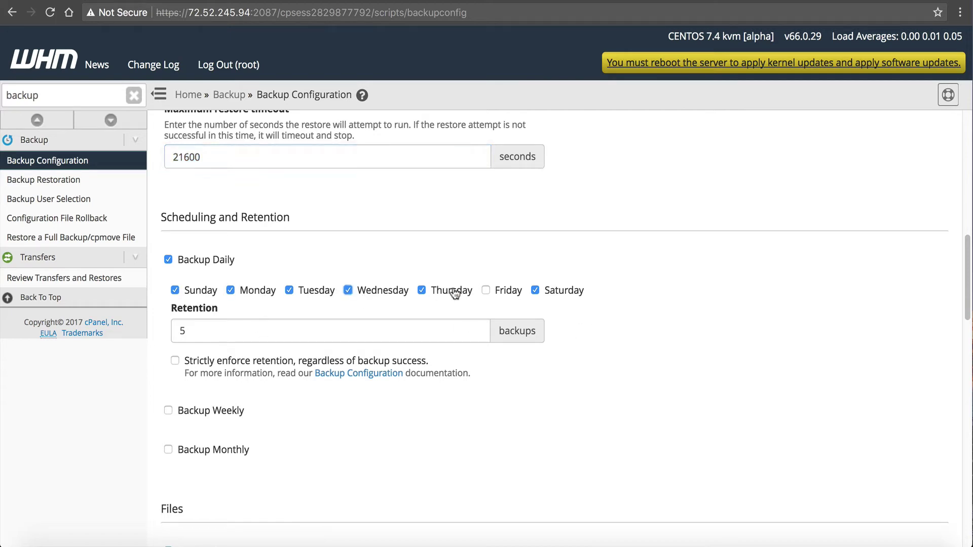
left_click(499, 297)
Set the daily backup retention to 2 backups
double_click(300, 327)
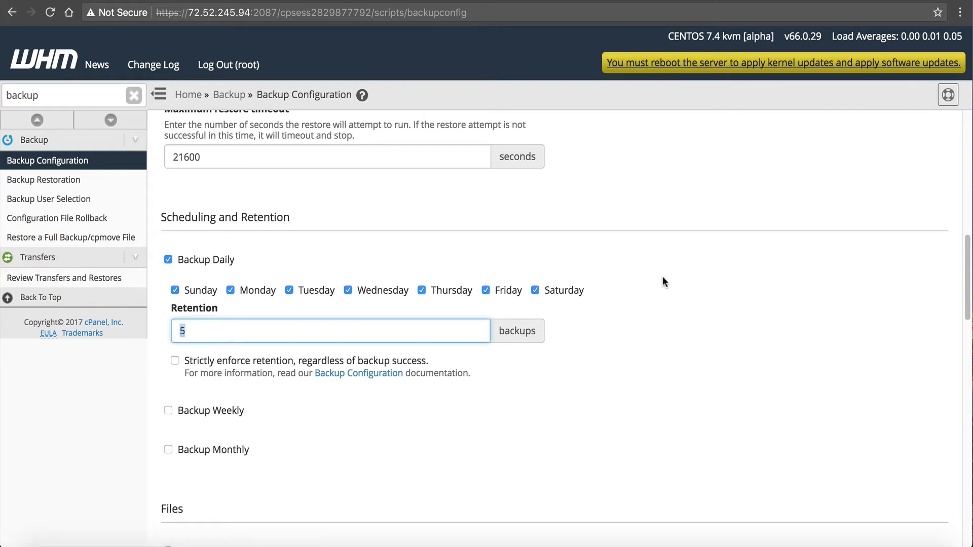
type("2")
left_click_drag(582, 361, 572, 354)
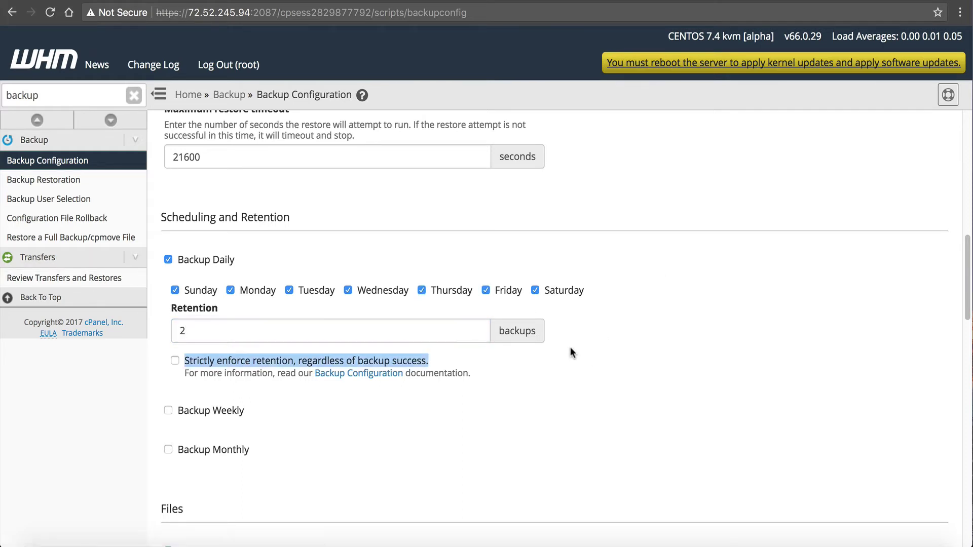
left_click(358, 318)
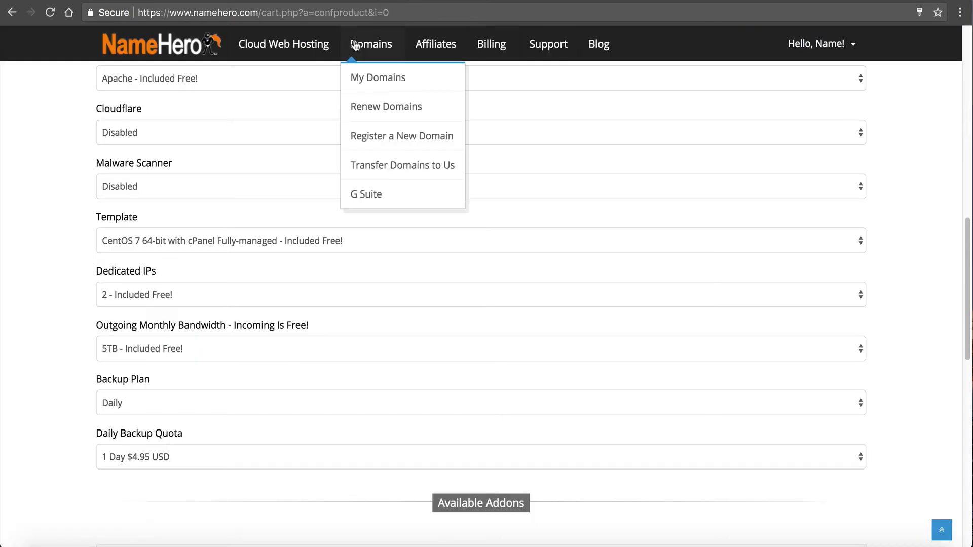
Switch to the NameHero order page, check the storage included in the Hero 2GB plan, and return to WHM
scroll(284, 203, "up", 10)
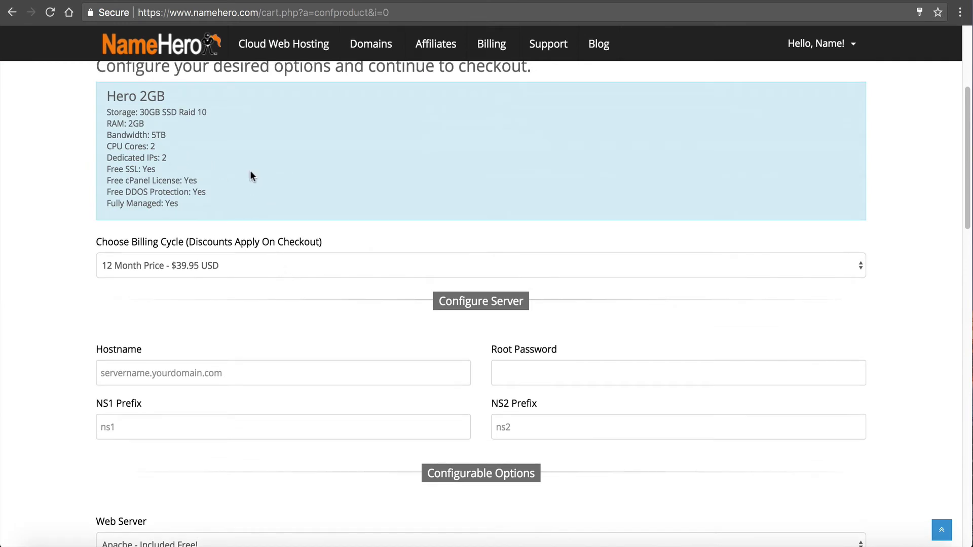
left_click_drag(207, 112, 104, 110)
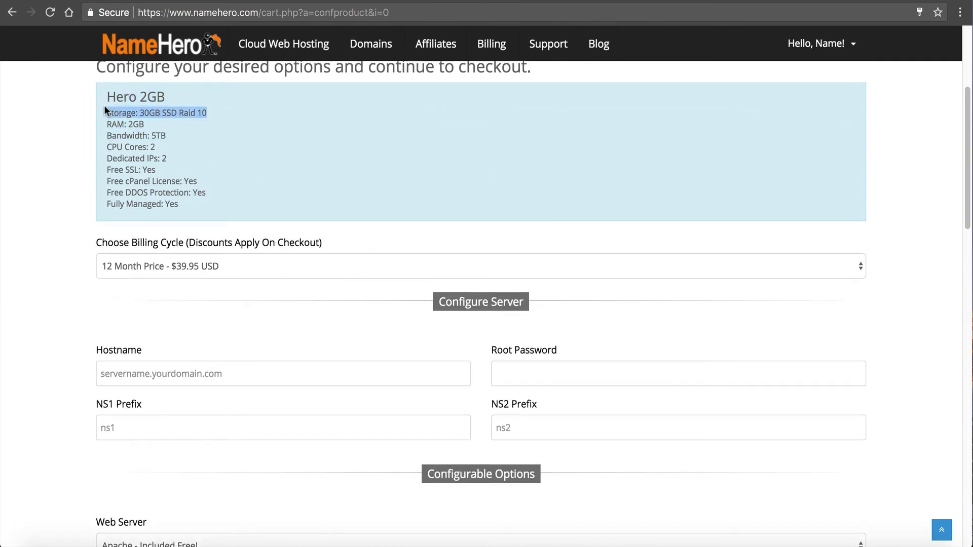
left_click(255, 2)
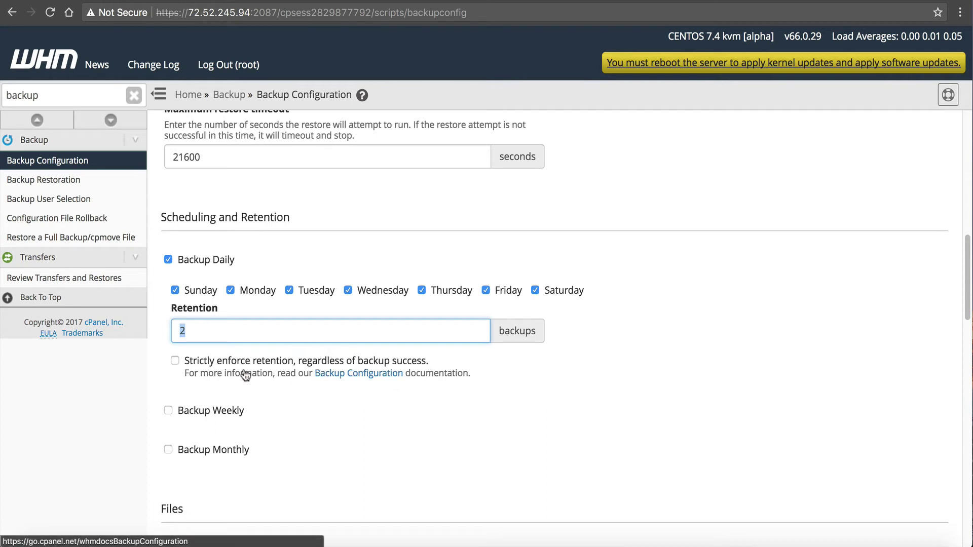
Enable weekly and monthly backups in turn to view their schedule and retention options, and disable each again
scroll(360, 373, "down", 2)
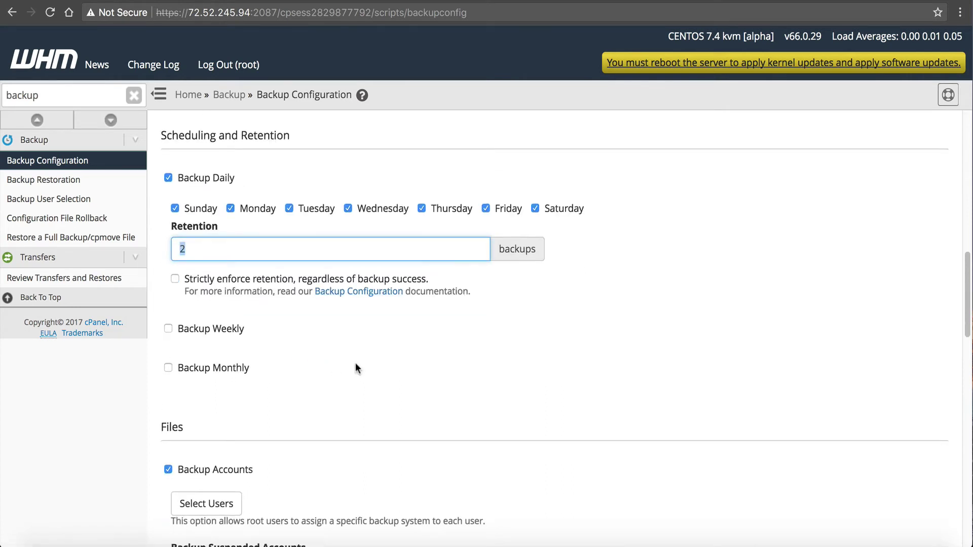
left_click(197, 330)
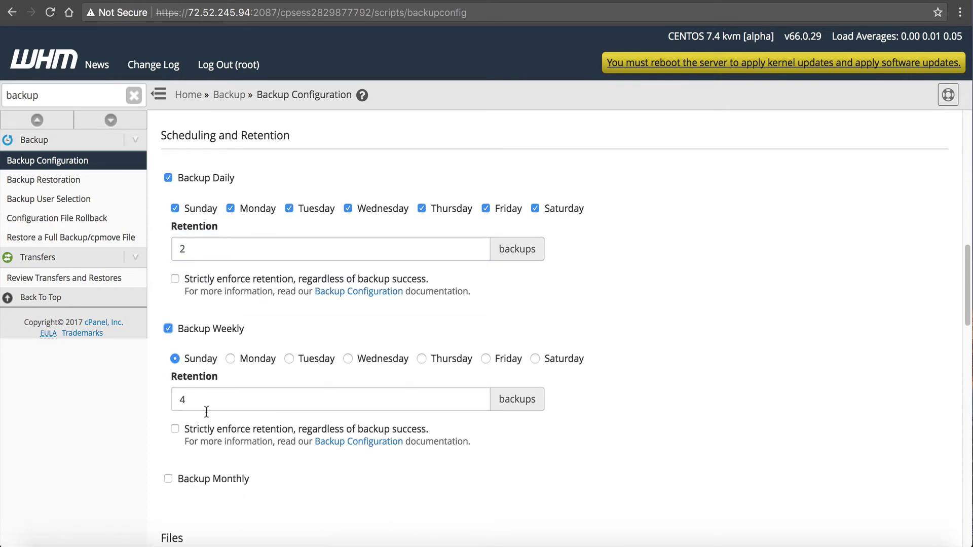
left_click(202, 327)
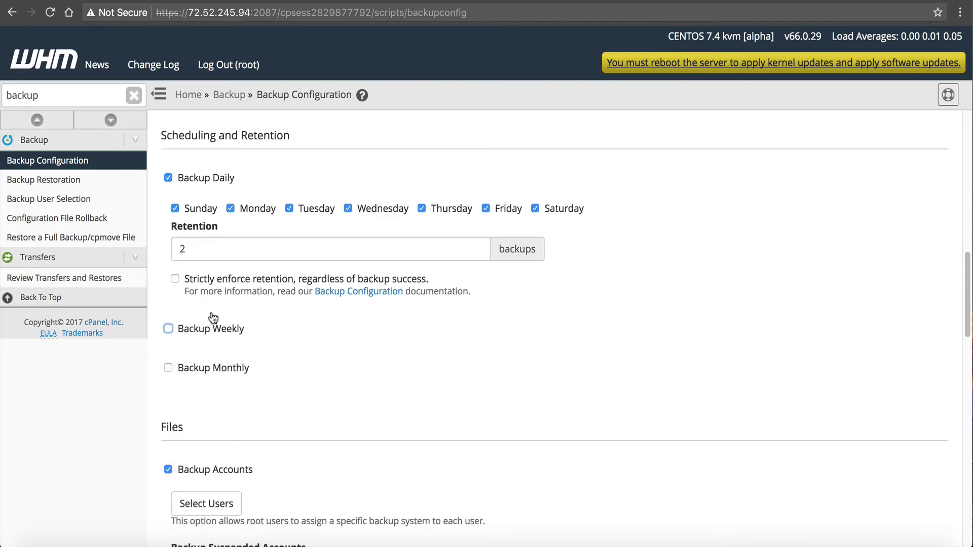
left_click(197, 331)
left_click(201, 330)
left_click(206, 331)
left_click(219, 332)
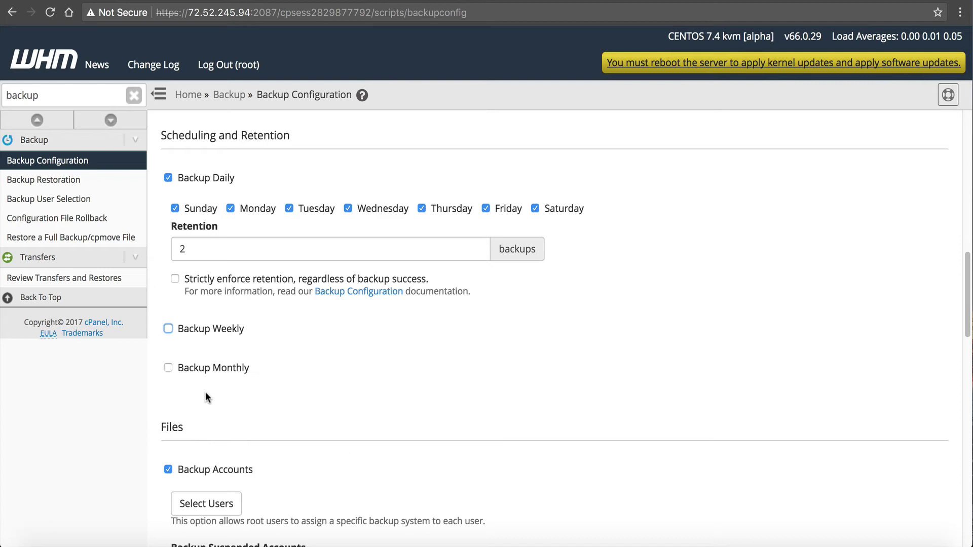
left_click(193, 369)
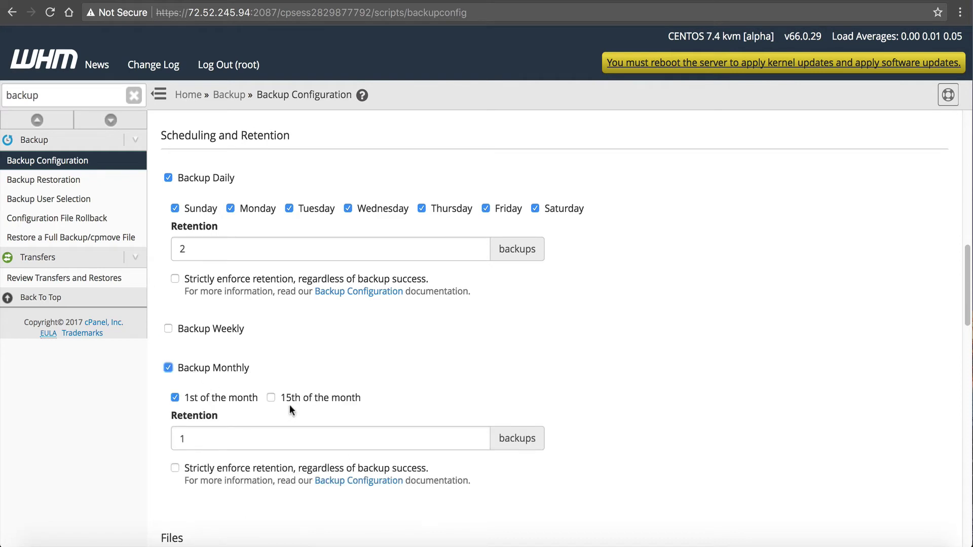
left_click(238, 372)
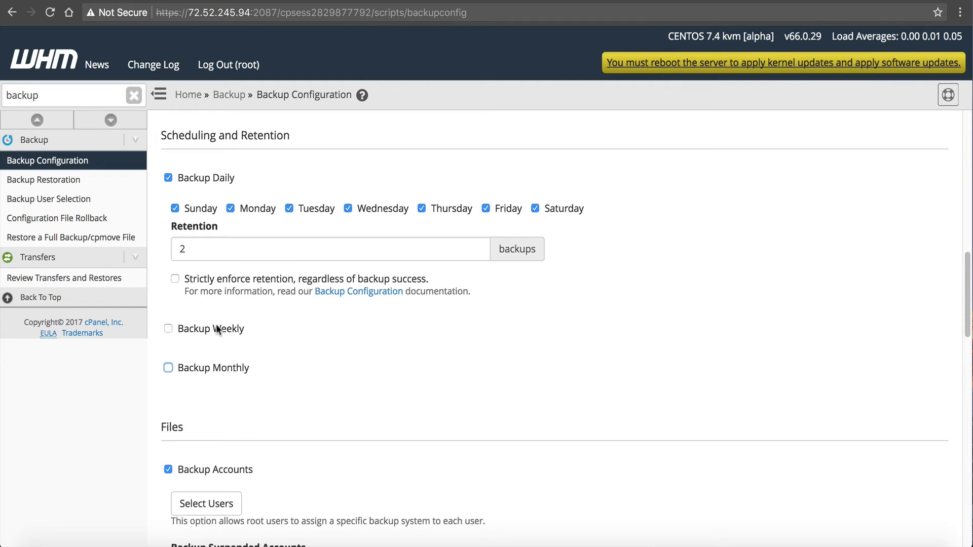
Turn off Backup Accounts in the Files section and turn it back on
scroll(265, 325, "down", 1)
scroll(266, 328, "down", 4)
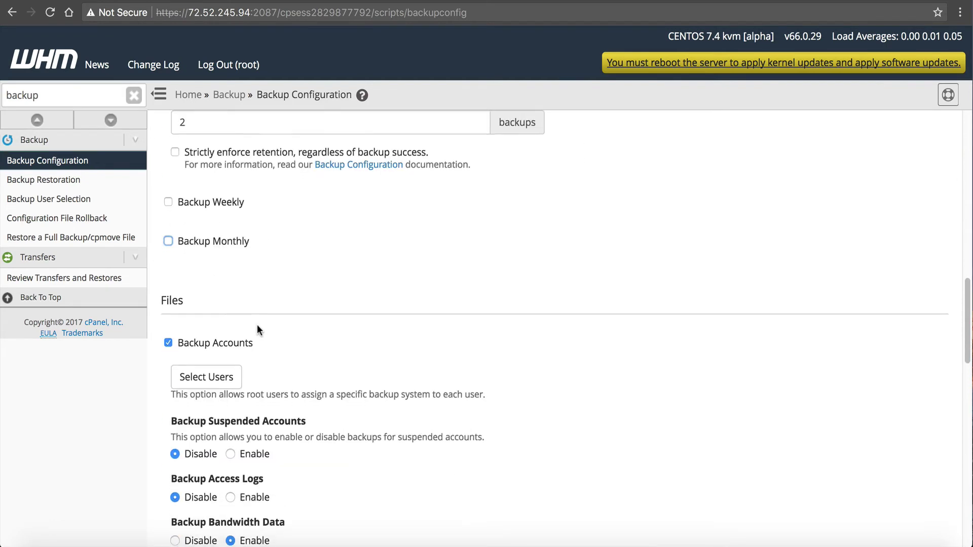
left_click(169, 239)
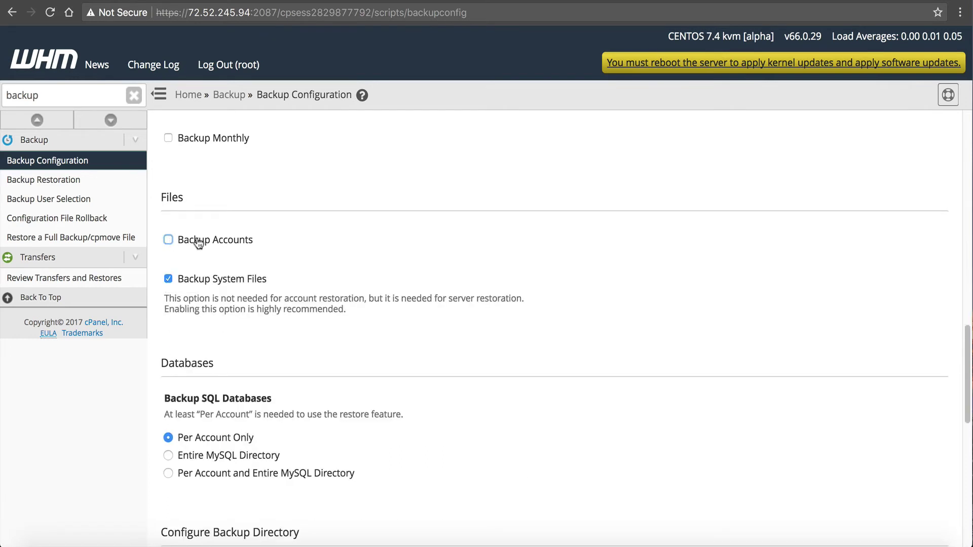
left_click(224, 243)
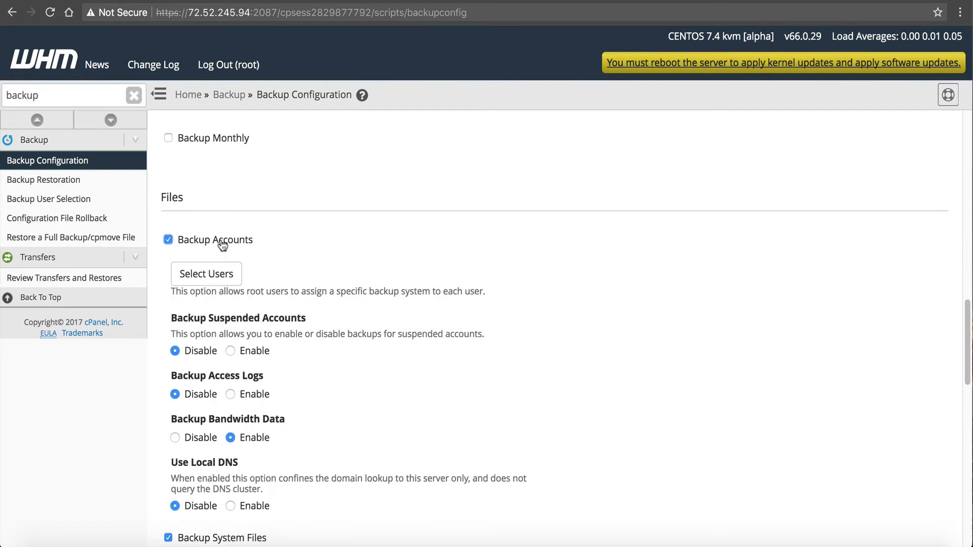
Open the user selection for account backups, review each user's backup switch, and return to Backup Configuration
scroll(256, 287, "down", 1)
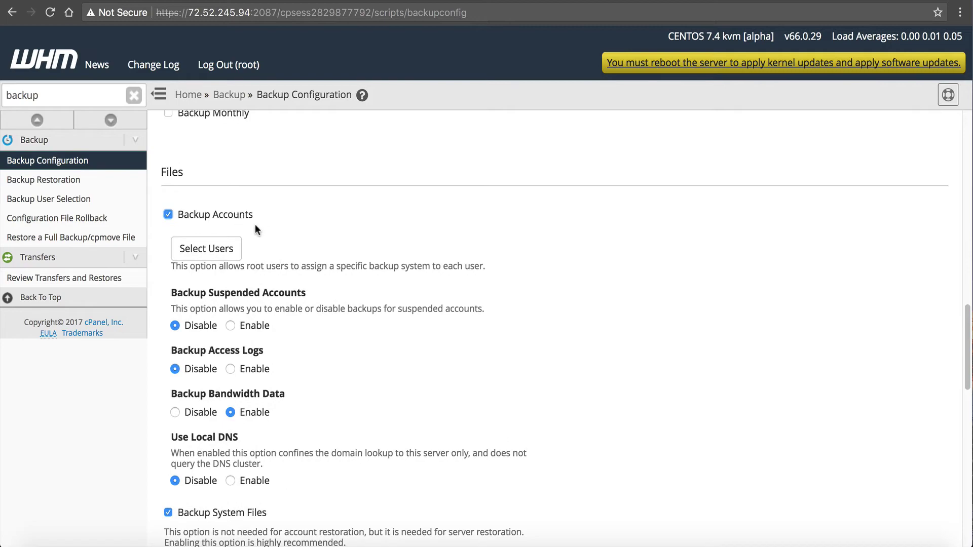
left_click(205, 248)
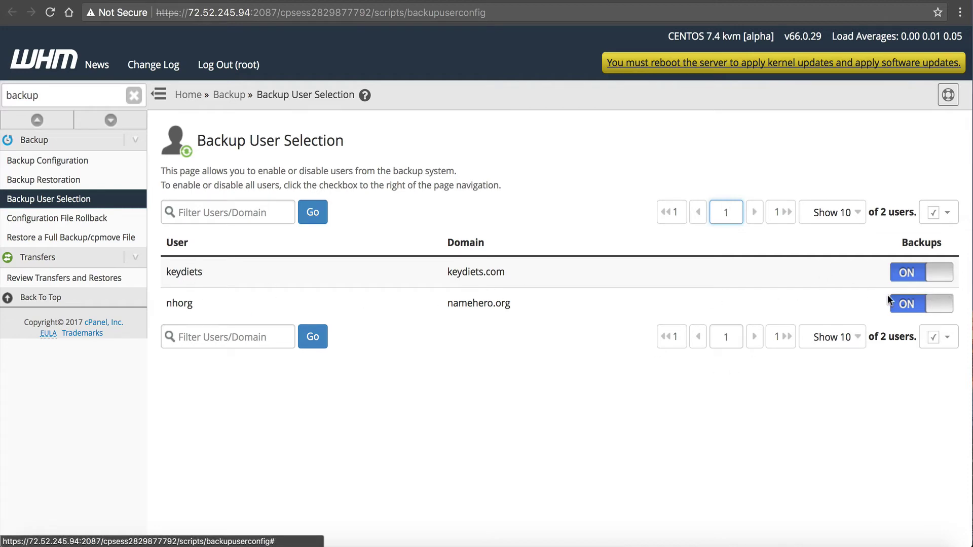
key("alt+Left")
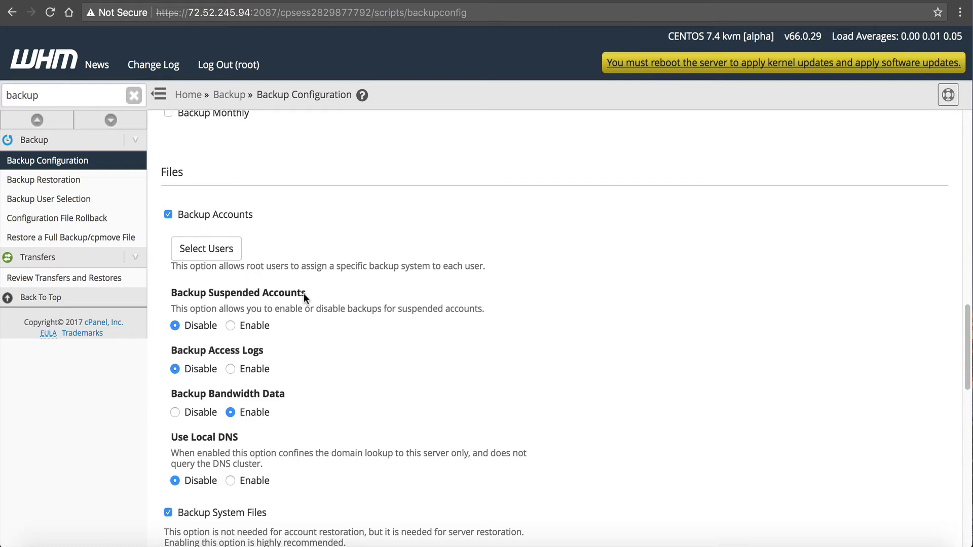
Review the settings for suspended accounts, access logs, bandwidth data, local DNS, system files and SQL database backups
left_click_drag(324, 294, 226, 284)
left_click(205, 287)
scroll(195, 368, "down", 1)
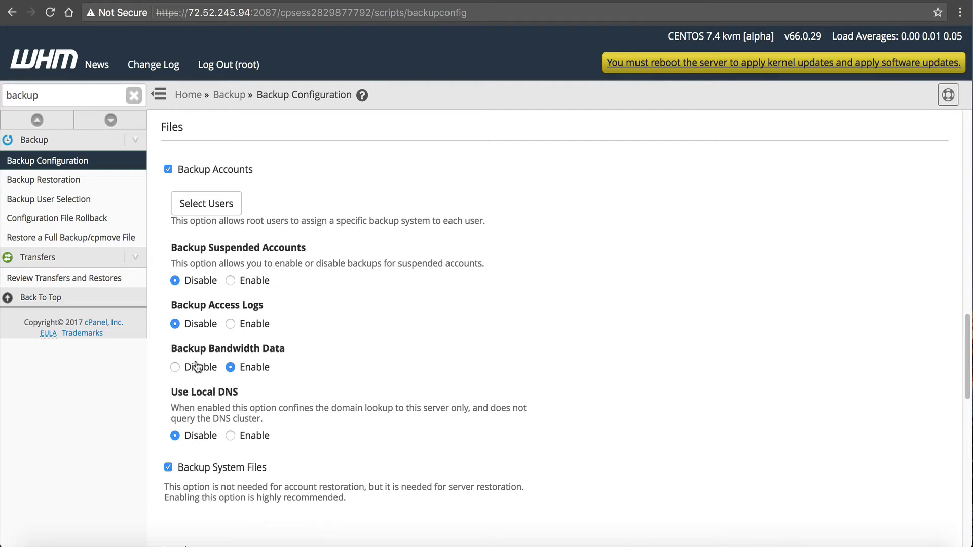
left_click_drag(194, 367, 203, 368)
scroll(255, 390, "down", 1)
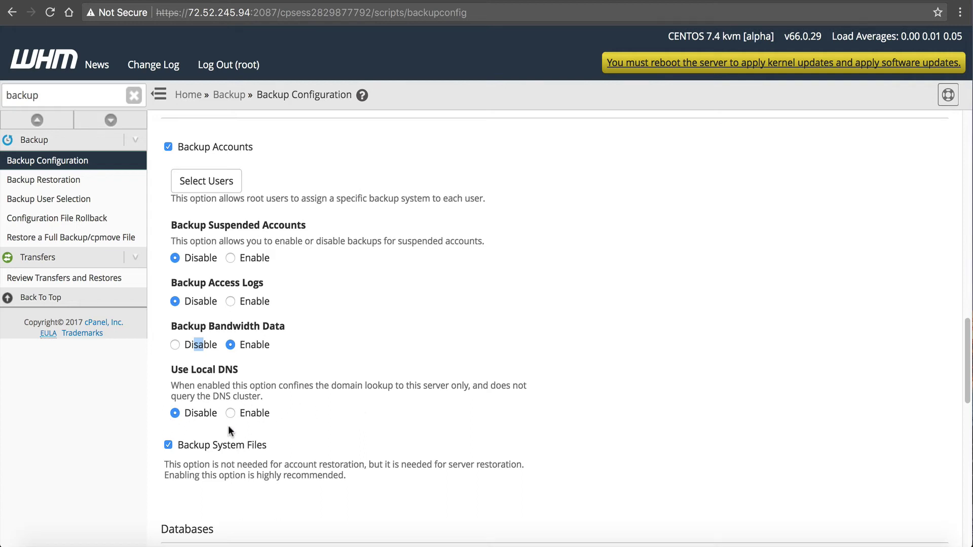
scroll(304, 377, "down", 2)
scroll(306, 381, "down", 3)
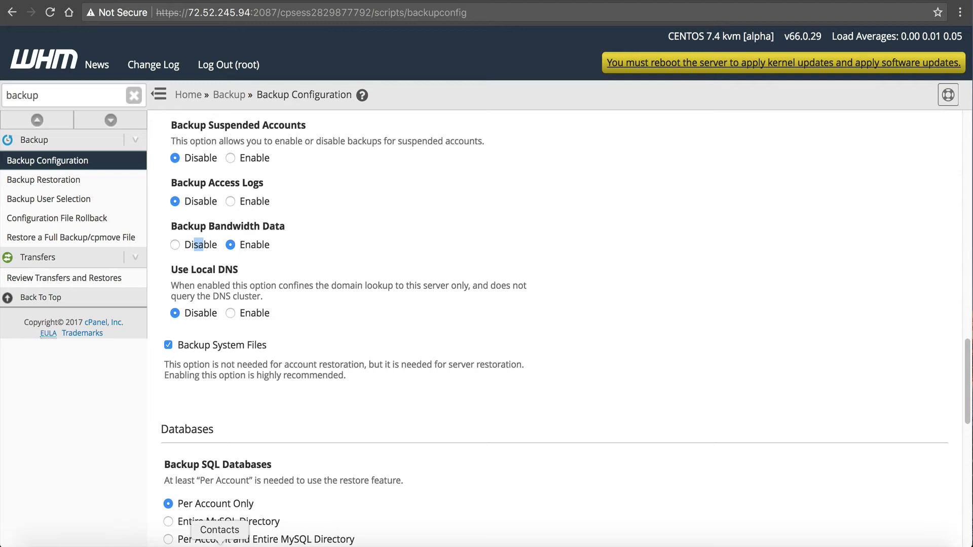
scroll(350, 283, "down", 5)
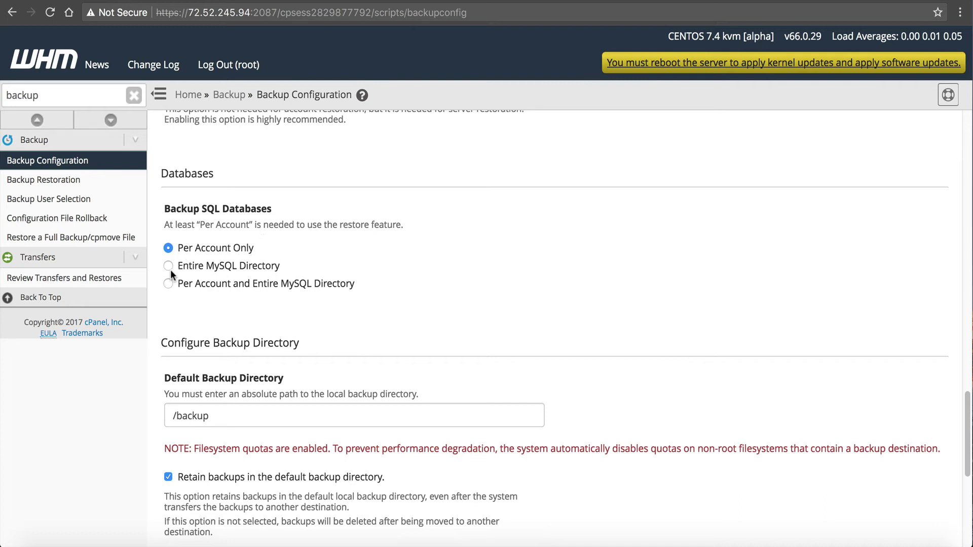
Set the SQL database backups to Per Account and Entire MySQL Directory
left_click(187, 267)
left_click(213, 283)
Examine the default backup directory path and the notes on quotas and retaining backups there
scroll(334, 299, "down", 3)
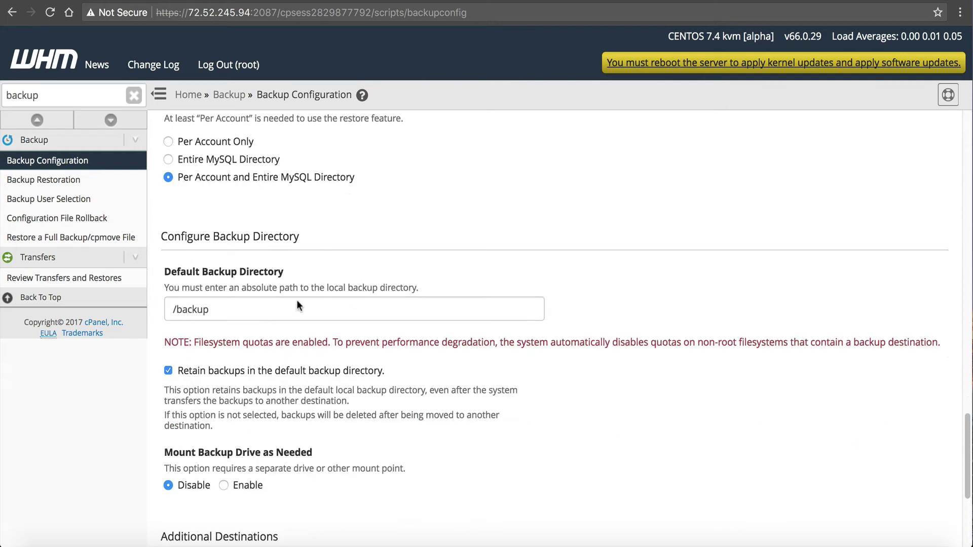
left_click(262, 283)
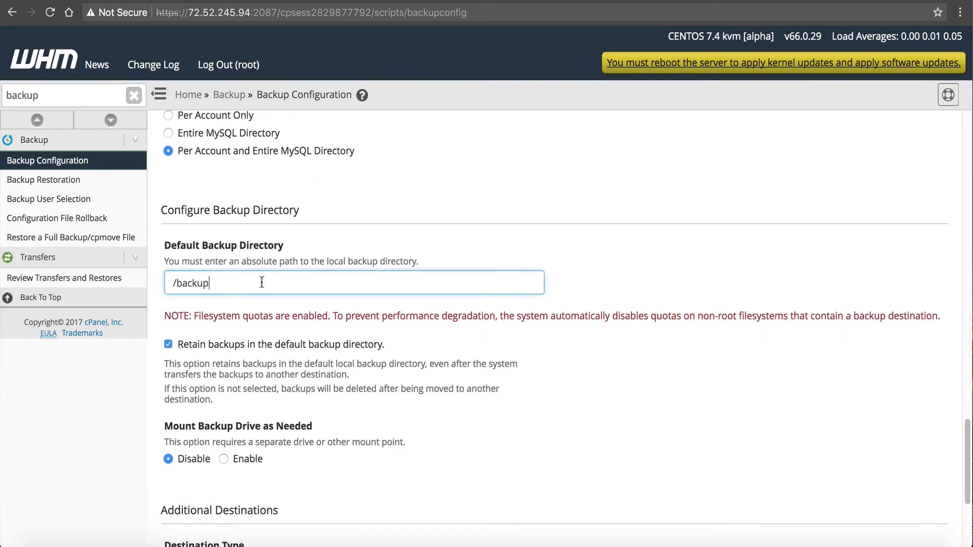
key("ctrl+a")
left_click(337, 282)
key("ctrl+a")
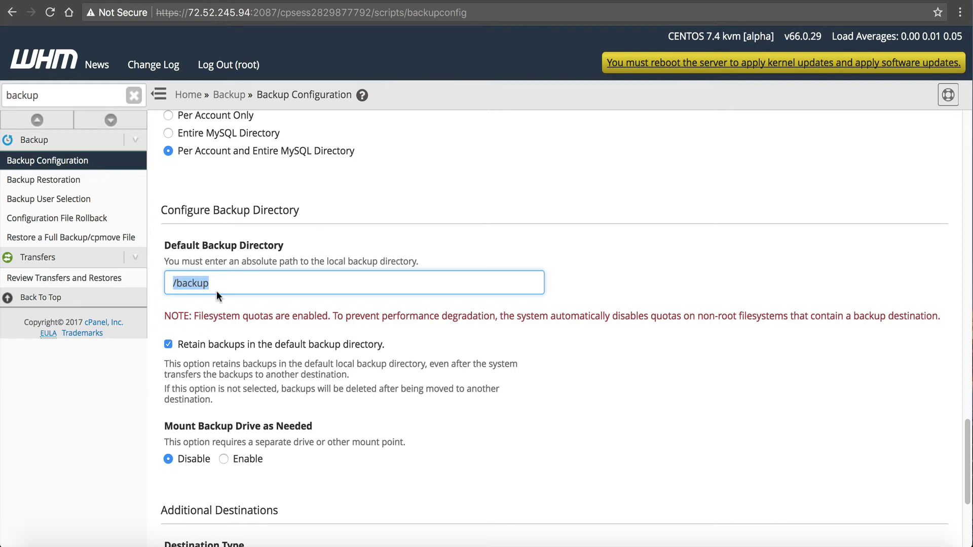
left_click(238, 284)
triple_click(243, 285)
double_click(246, 285)
left_click(256, 284)
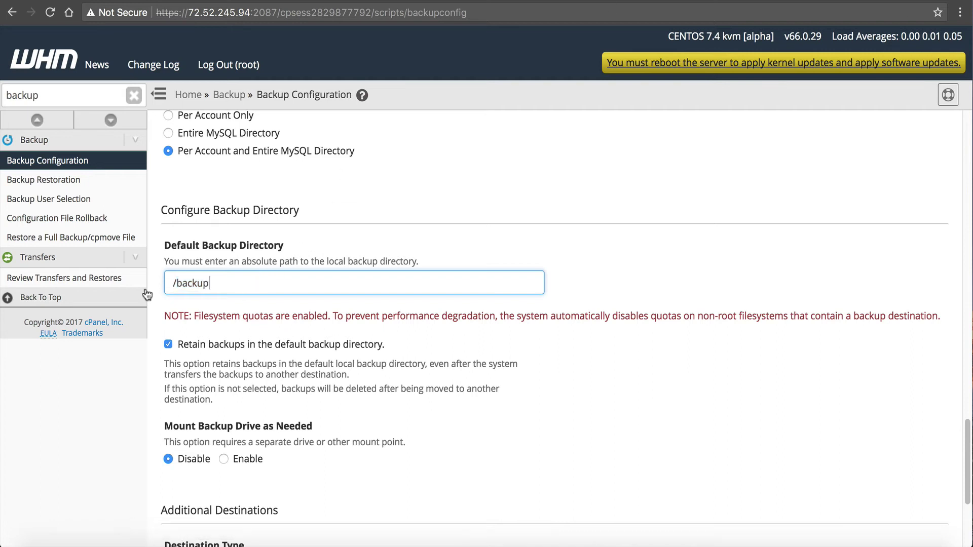
triple_click(183, 293)
Enable Mount Backup Drive as Needed and set it back to Disable
scroll(196, 302, "down", 3)
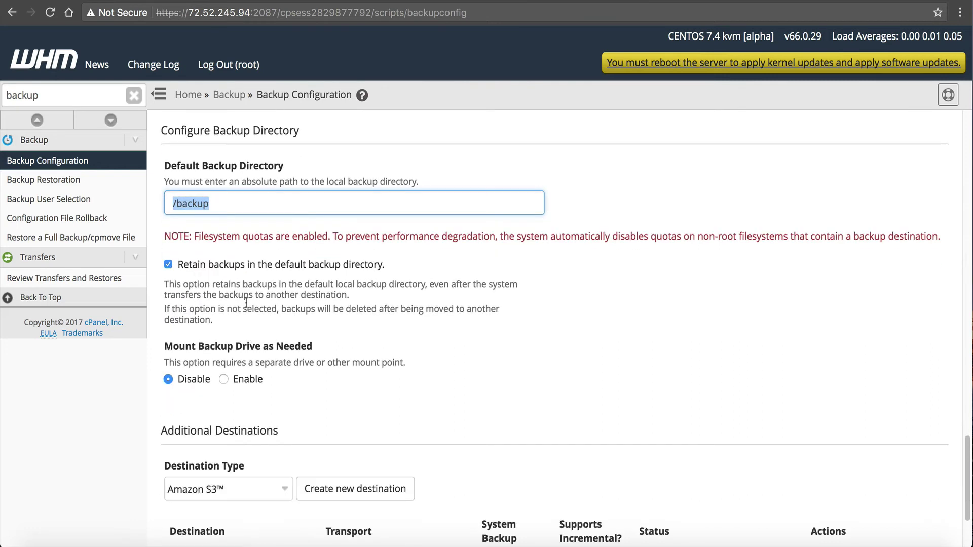
left_click(223, 379)
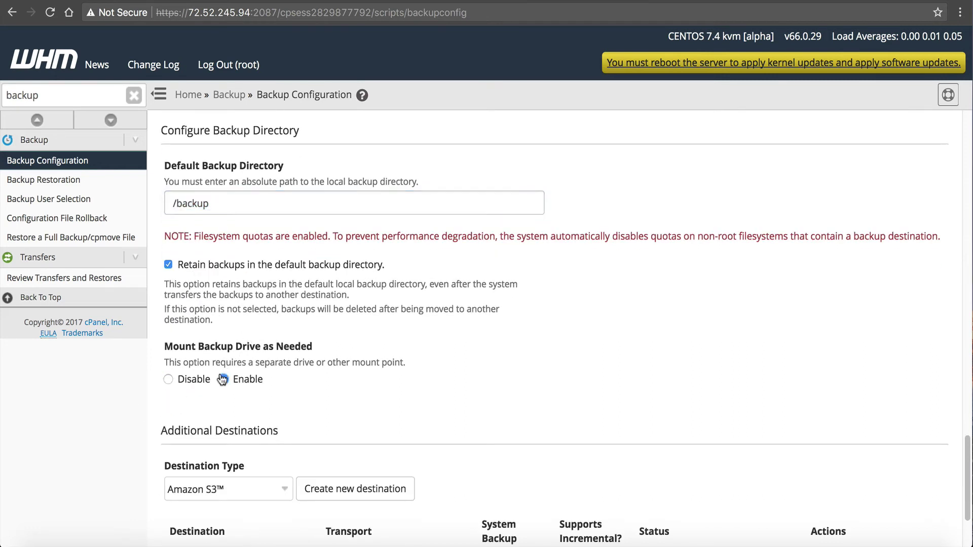
left_click(194, 381)
left_click_drag(226, 371, 223, 378)
left_click(197, 383)
Look through the available types for additional backup destinations, keeping Amazon S3 selected
scroll(290, 405, "down", 3)
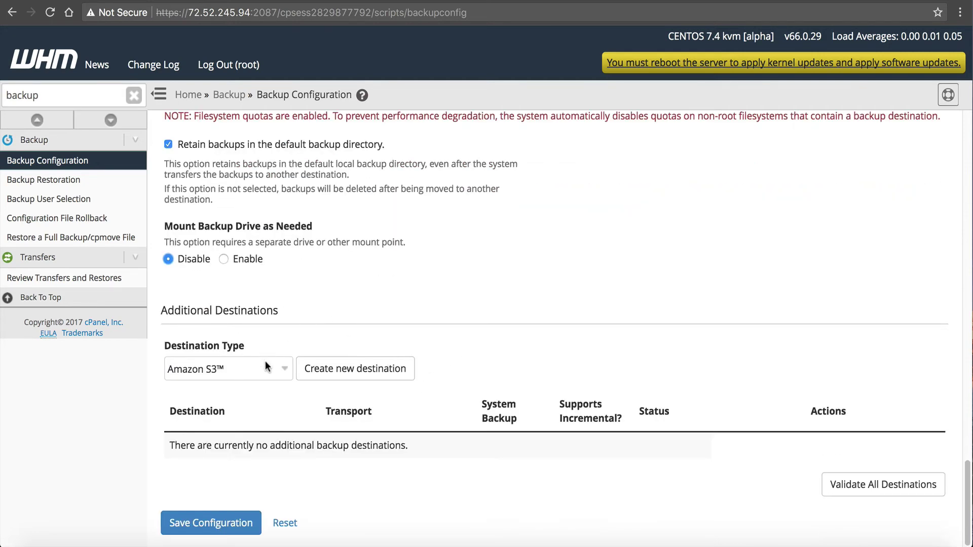
left_click(266, 361)
left_click(311, 320)
left_click(238, 371)
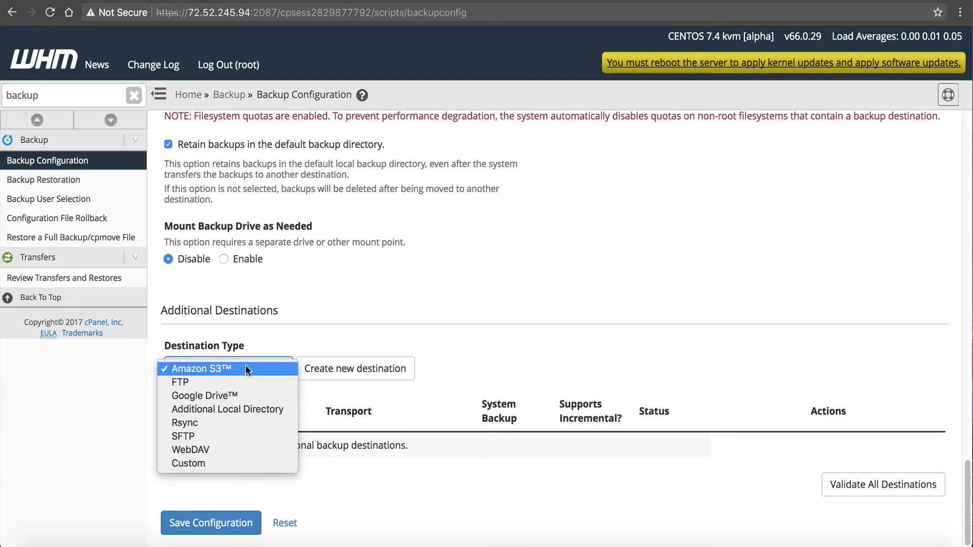
left_click(333, 322)
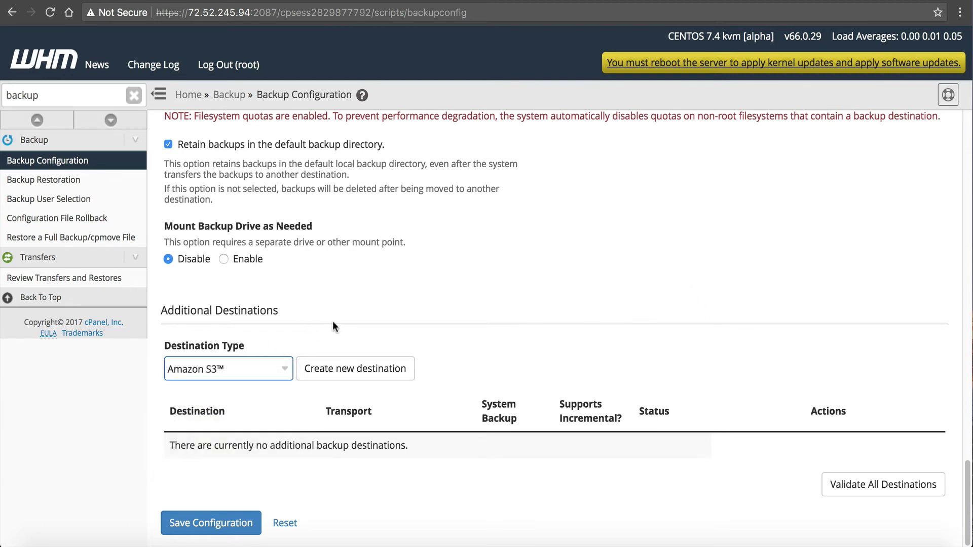
left_click(226, 366)
left_click(268, 354)
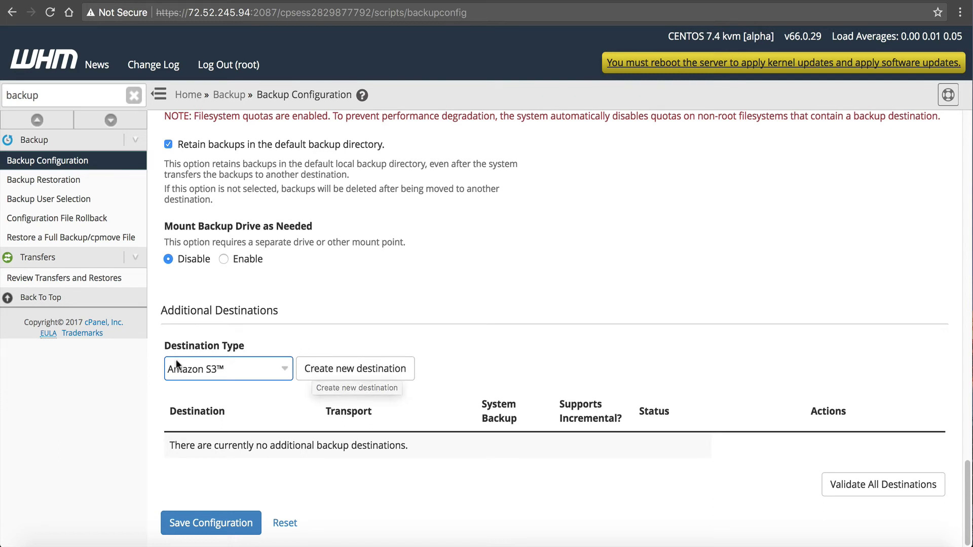
Start a new Amazon S3 destination named "amazon" and enable transferring system backups to it
left_click(339, 366)
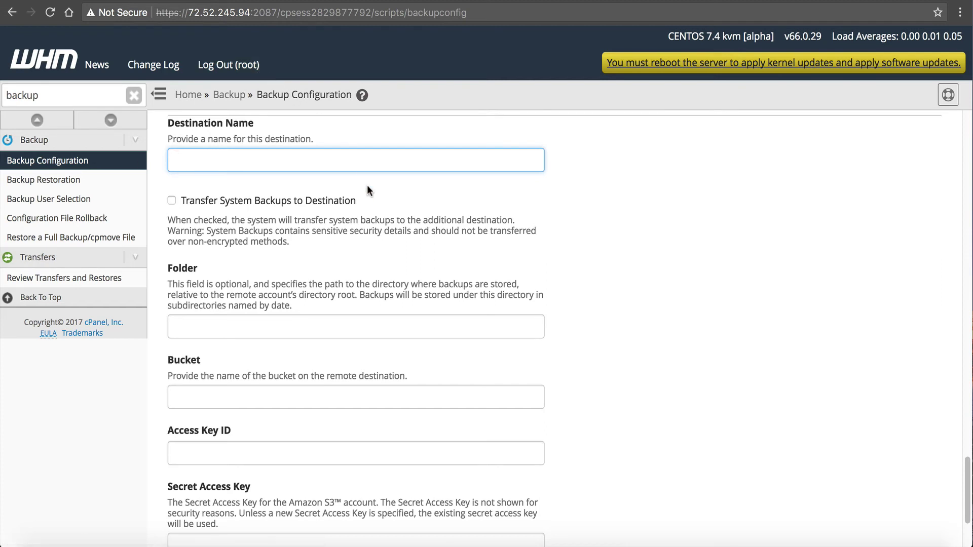
type("amazon")
left_click(172, 200)
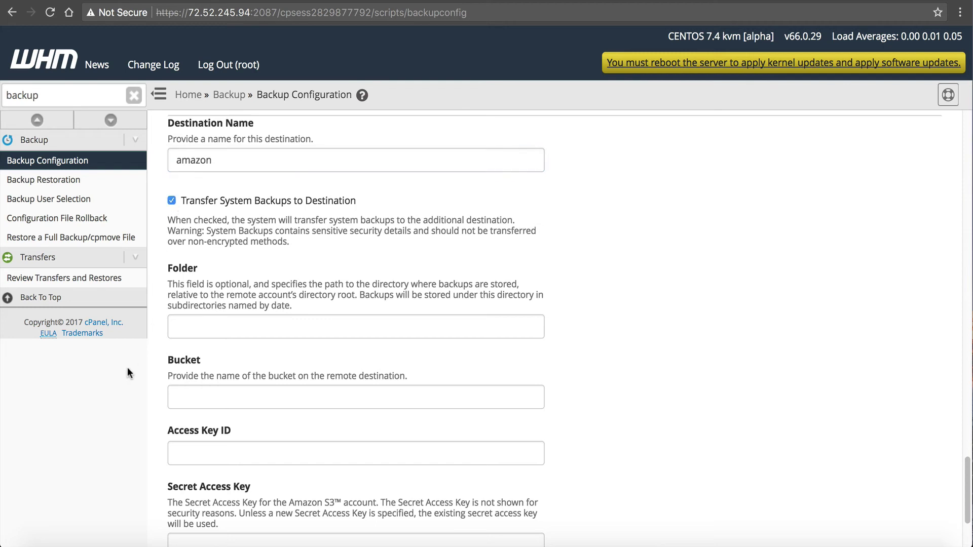
Set the Amazon S3 destination's folder to "alpha" and its bucket to "server"
left_click(278, 327)
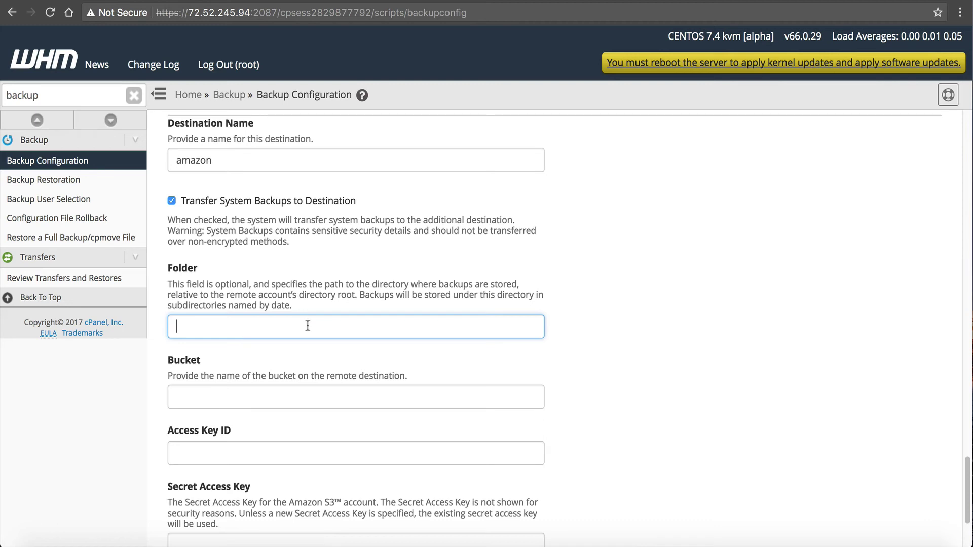
type("alpha")
left_click(288, 400)
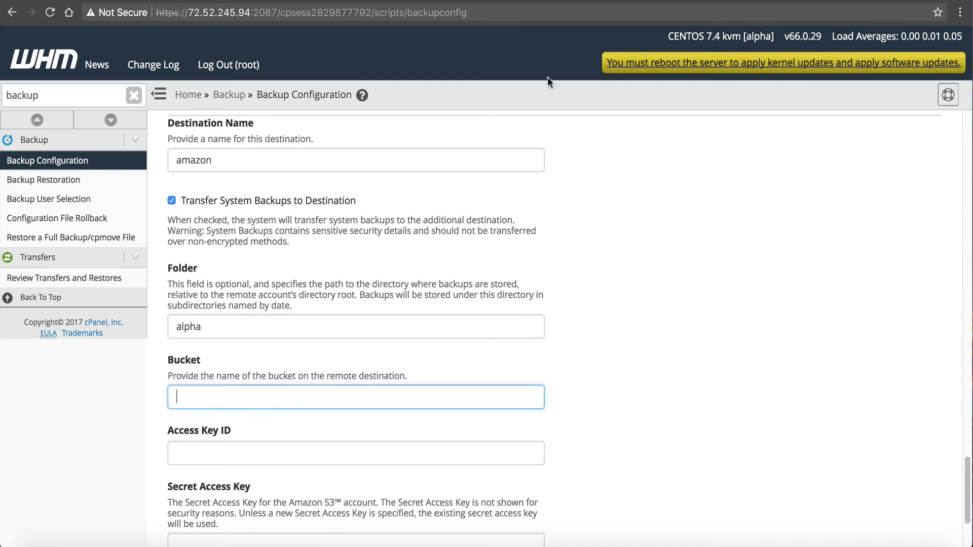
scroll(465, 213, "down", 3)
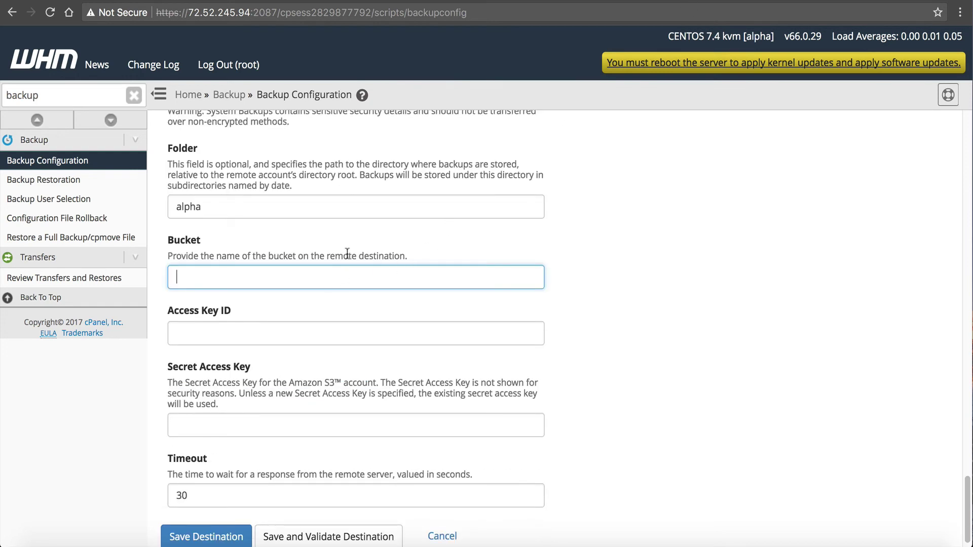
type("server")
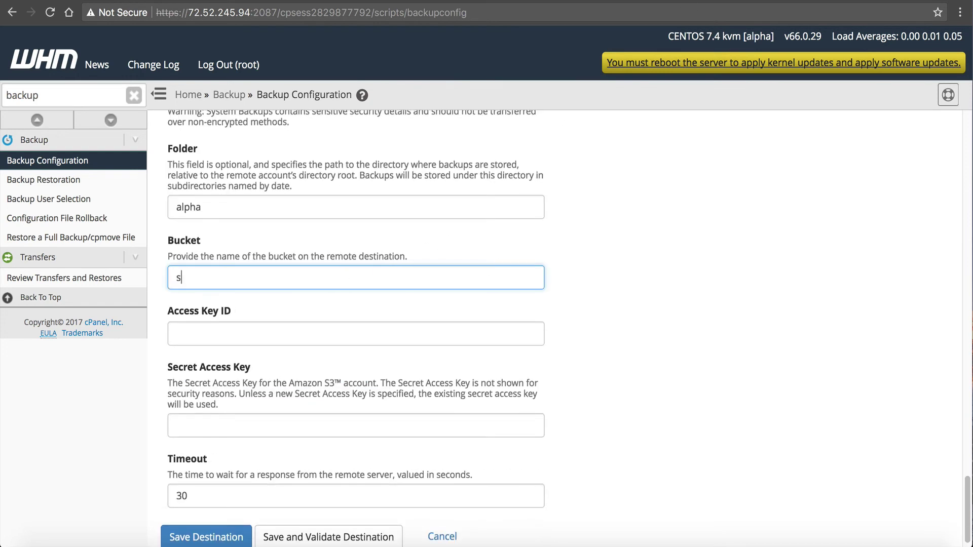
Review the Access Key ID, Secret Access Key and Timeout fields, and cancel the new Amazon S3 destination
left_click(205, 333)
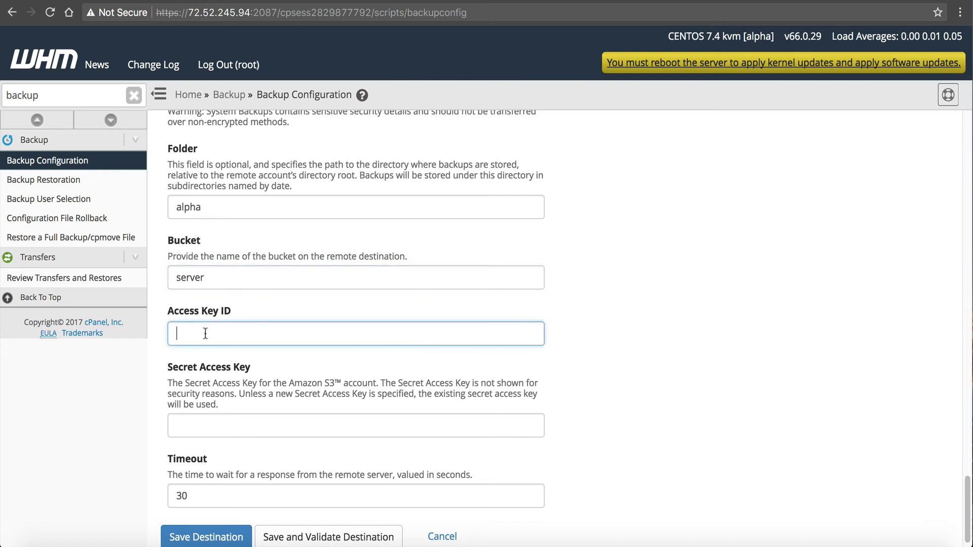
scroll(206, 342, "down", 1)
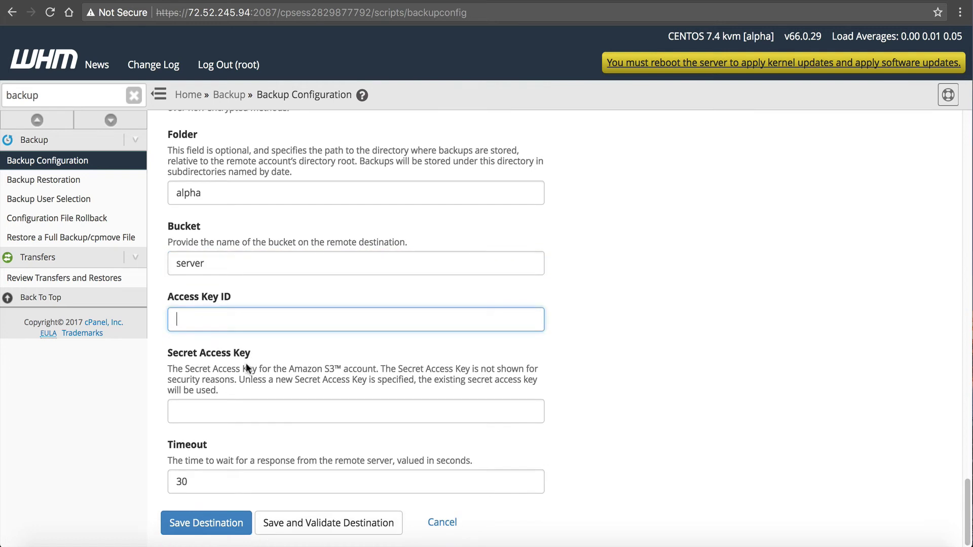
left_click(191, 417)
left_click(215, 323)
left_click(258, 413)
left_click(265, 324)
left_click(261, 408)
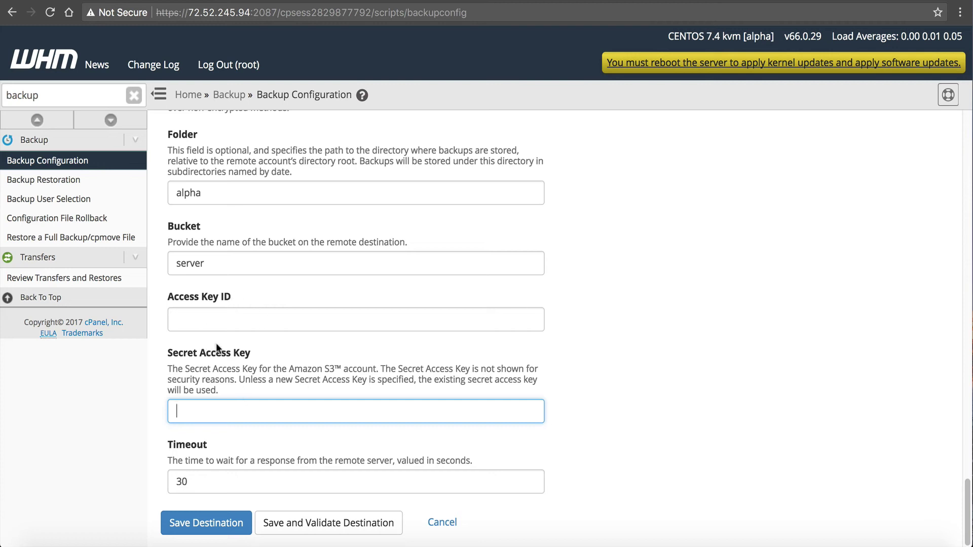
left_click(224, 321)
left_click(249, 363)
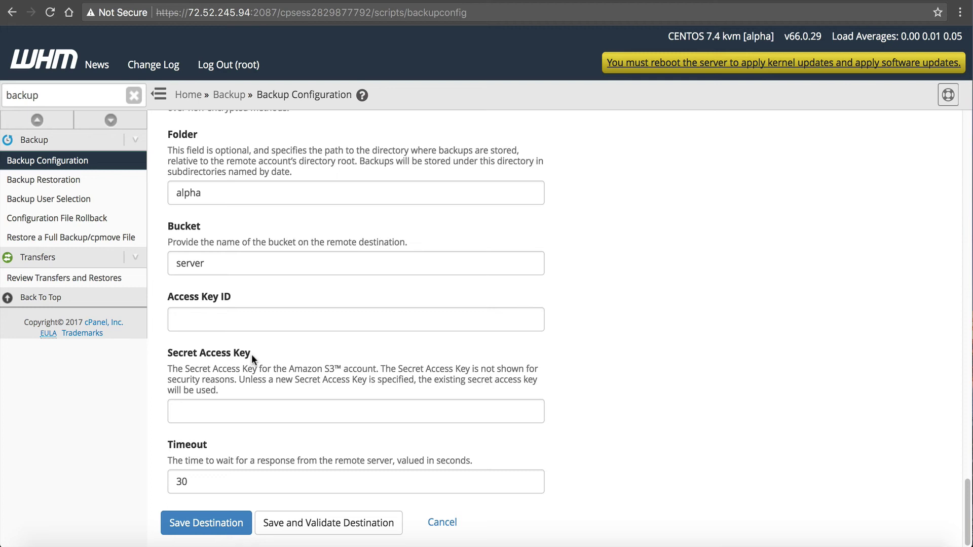
left_click(202, 324)
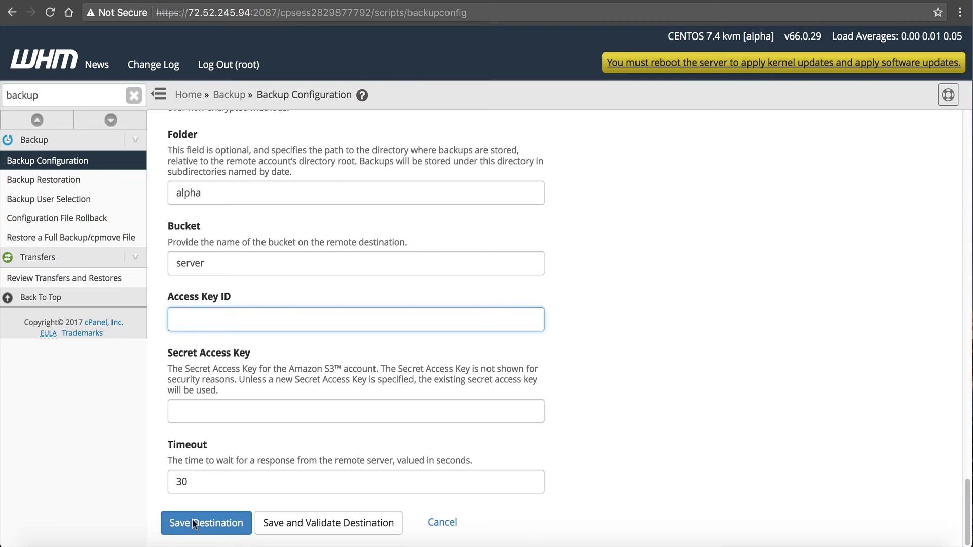
left_click(186, 418)
left_click(226, 302)
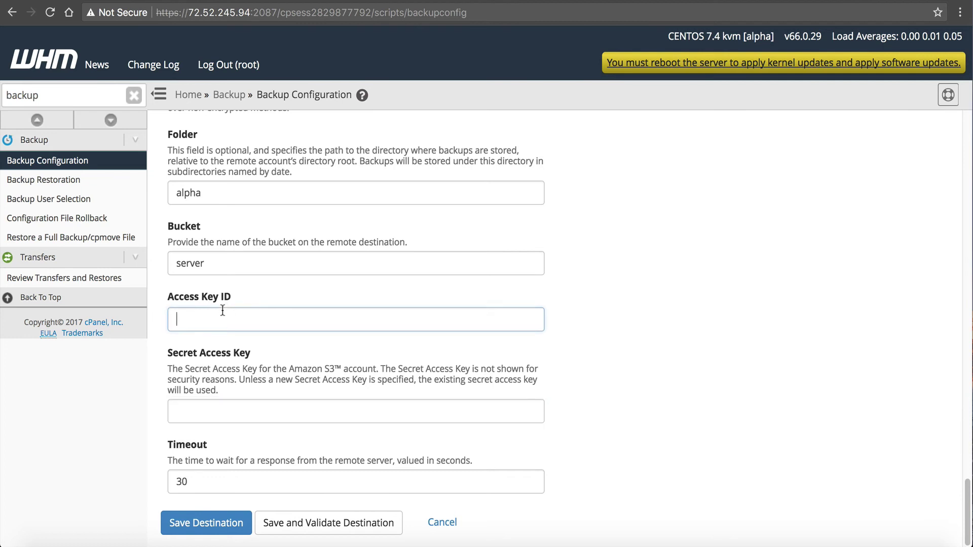
left_click_drag(233, 293, 196, 284)
left_click(219, 303)
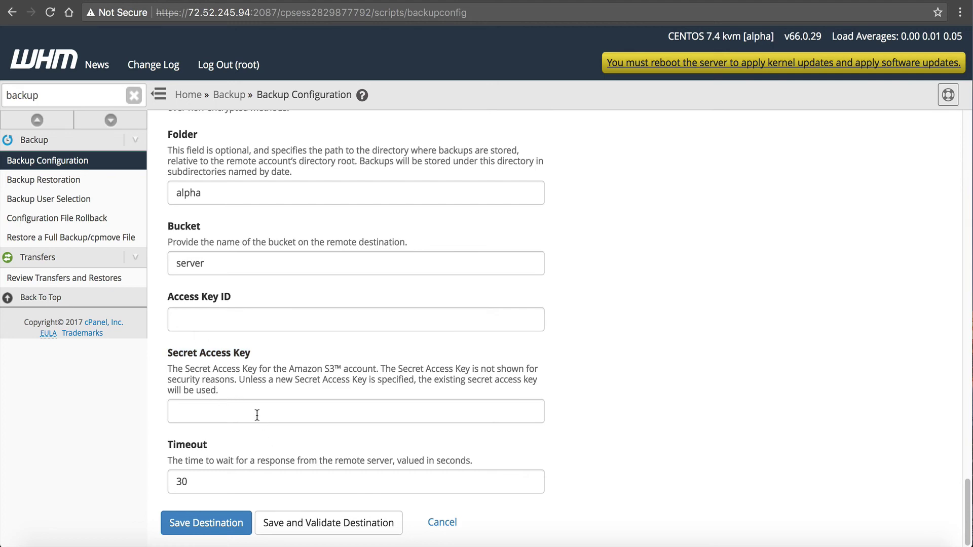
left_click(214, 485)
left_click_drag(214, 485, 167, 480)
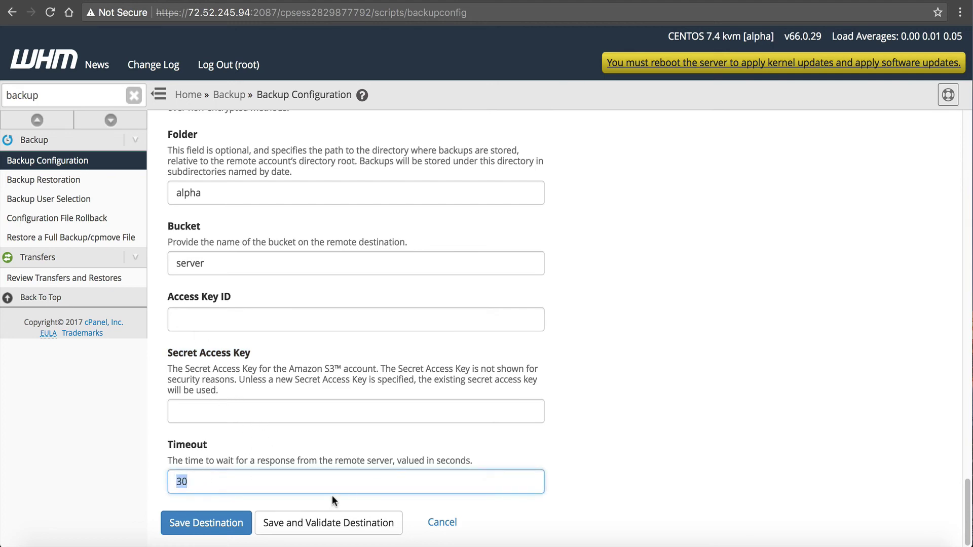
left_click(440, 526)
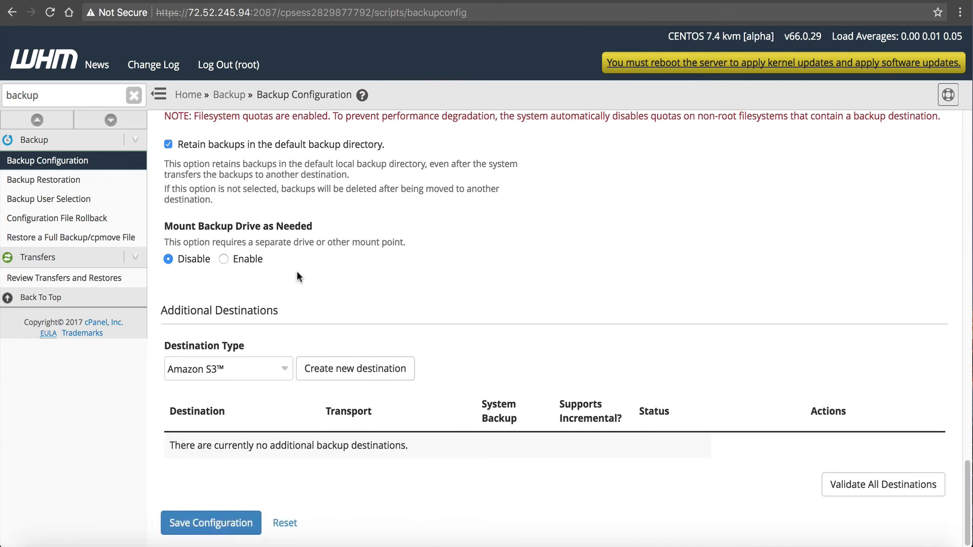
Look back over the backup configuration settings and the list of additional destination types
scroll(433, 493, "up", 15)
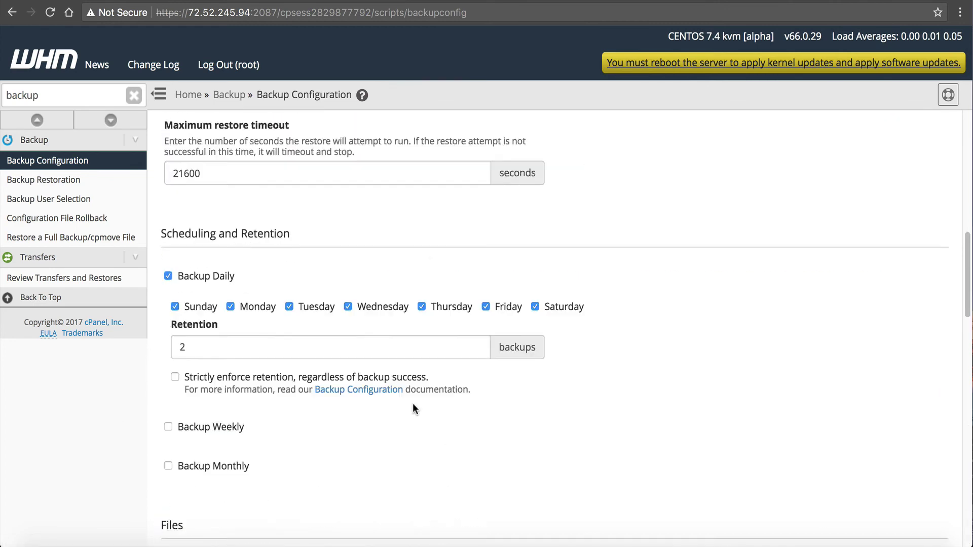
scroll(413, 404, "up", 10)
scroll(387, 252, "down", 20)
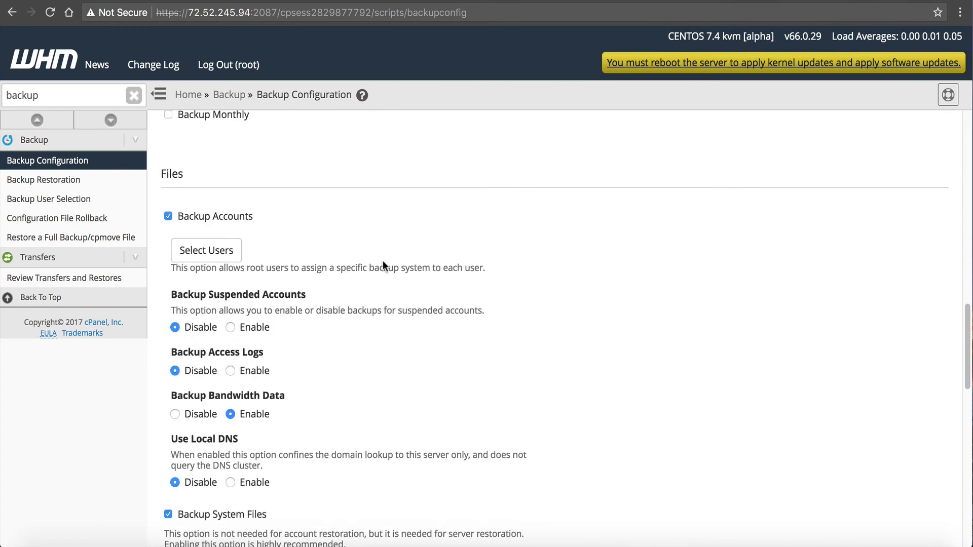
left_click(257, 370)
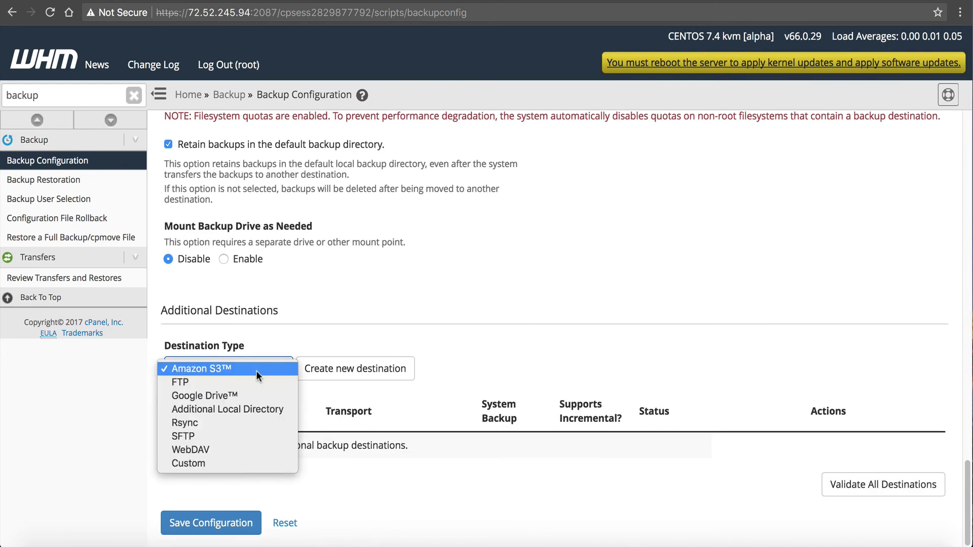
left_click(351, 320)
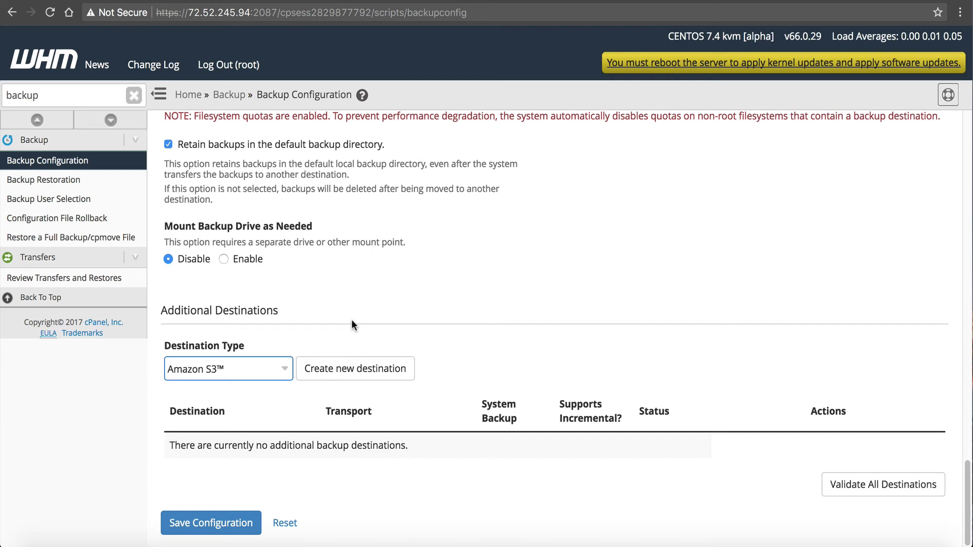
Change the additional destination type to FTP, followed by Google Drive
left_click(225, 367)
left_click(228, 381)
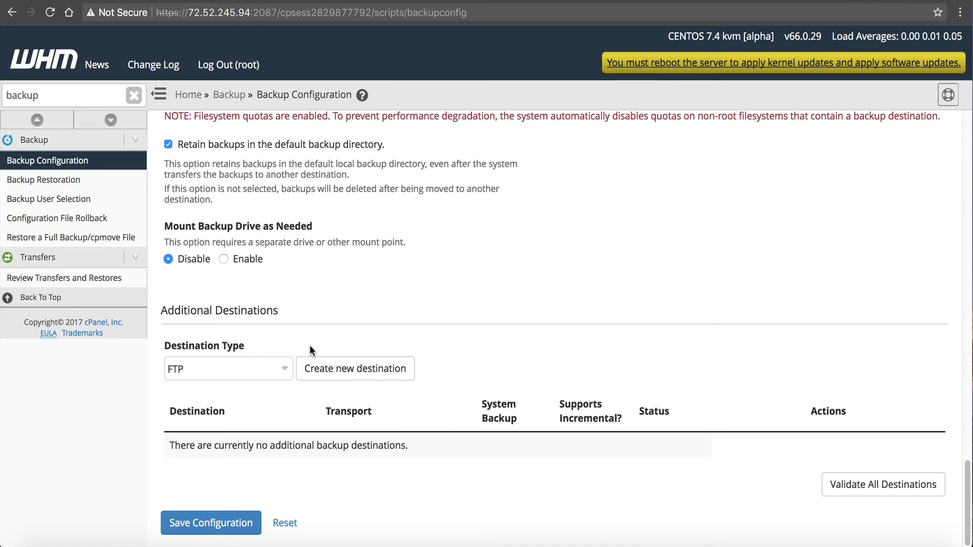
left_click(178, 369)
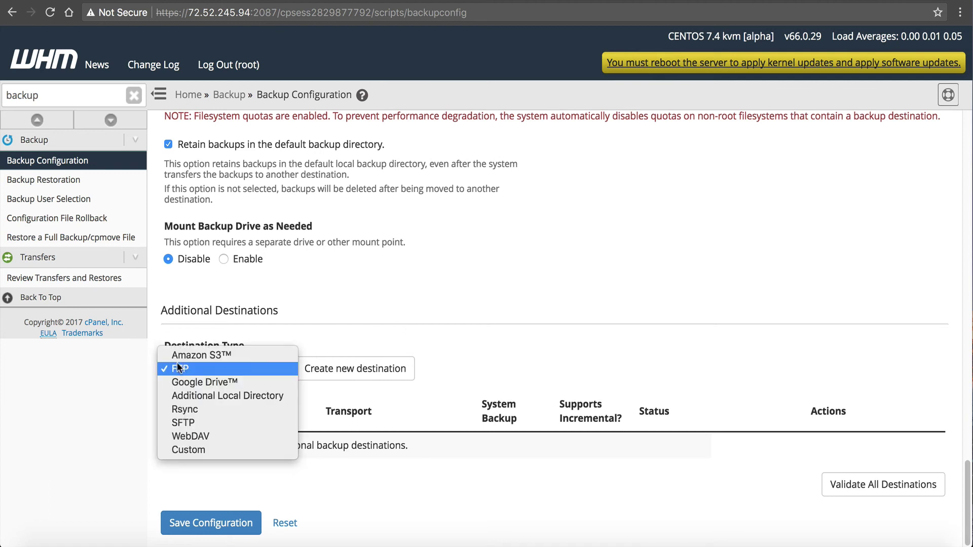
left_click(168, 381)
left_click(518, 308)
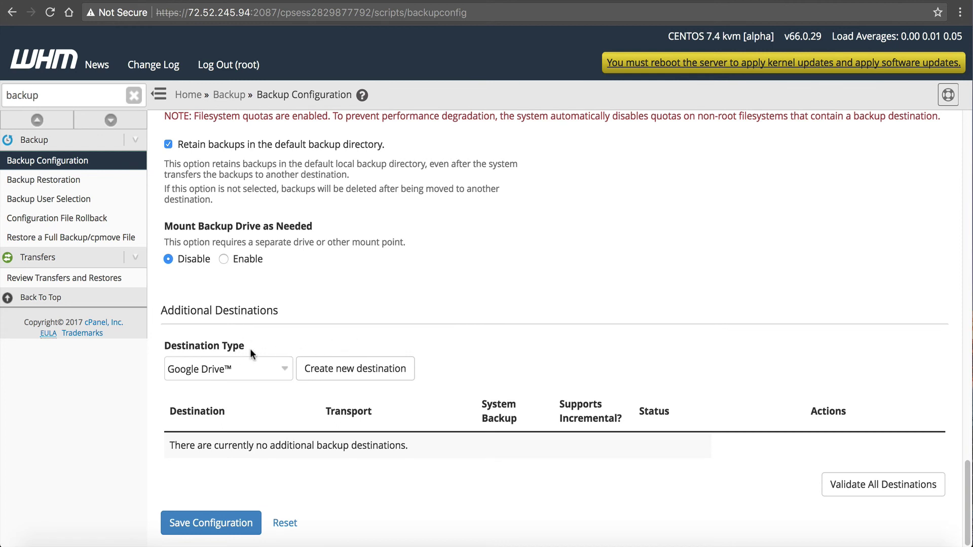
Change the additional destination type to Additional Local Directory, followed by Rsync, and review the other available types
left_click(279, 372)
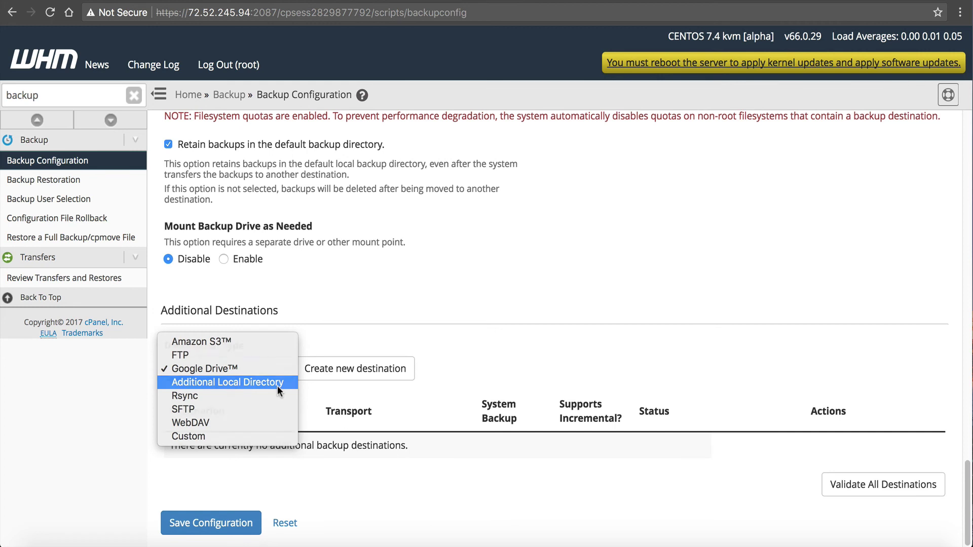
left_click(278, 385)
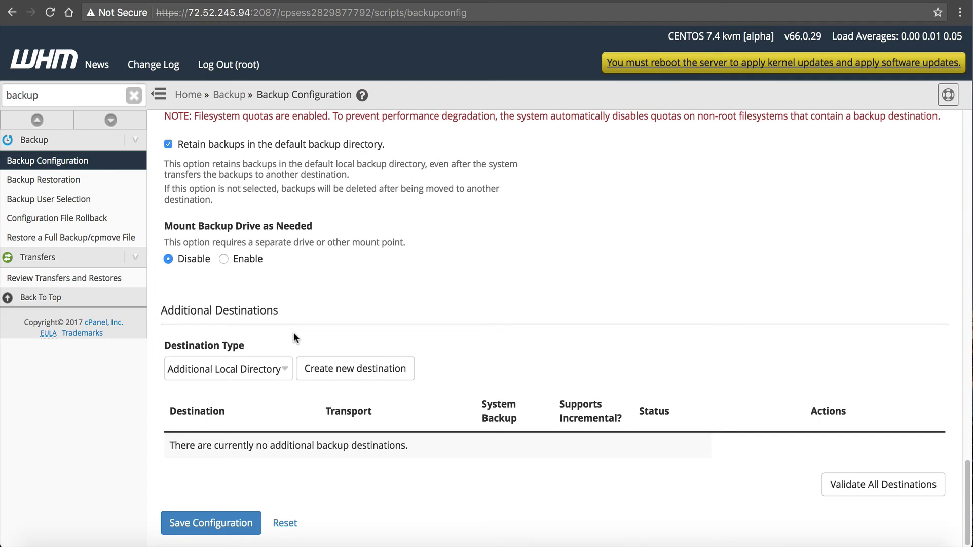
left_click(189, 361)
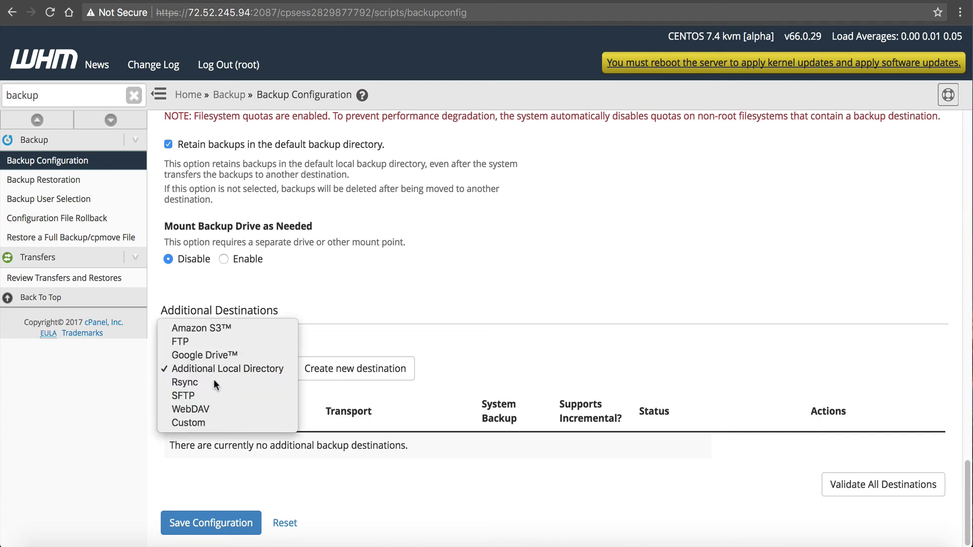
left_click(214, 380)
left_click(227, 373)
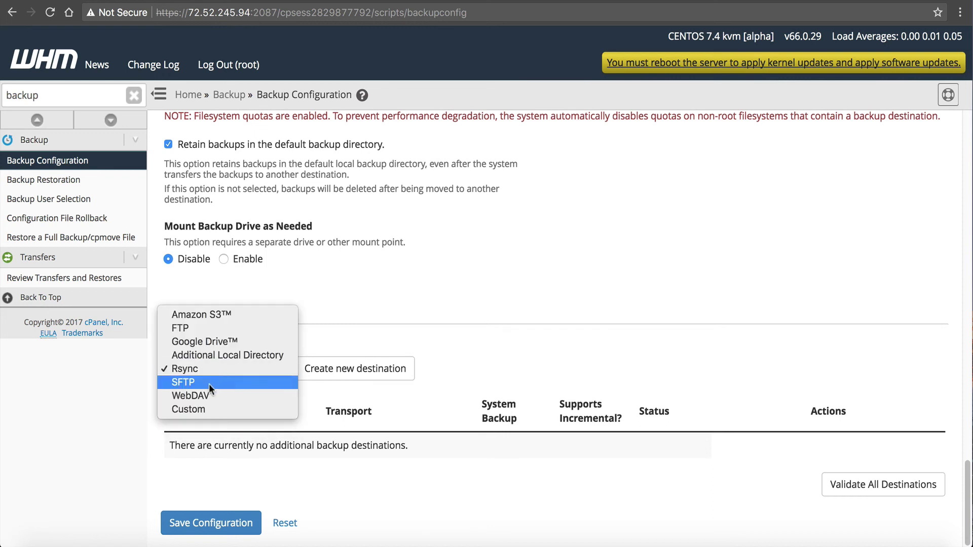
left_click(485, 271)
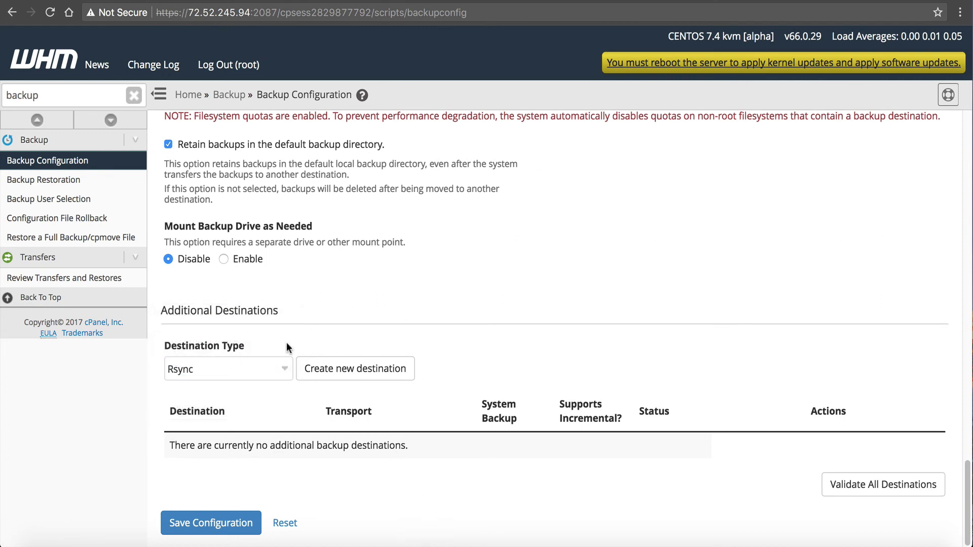
left_click(232, 371)
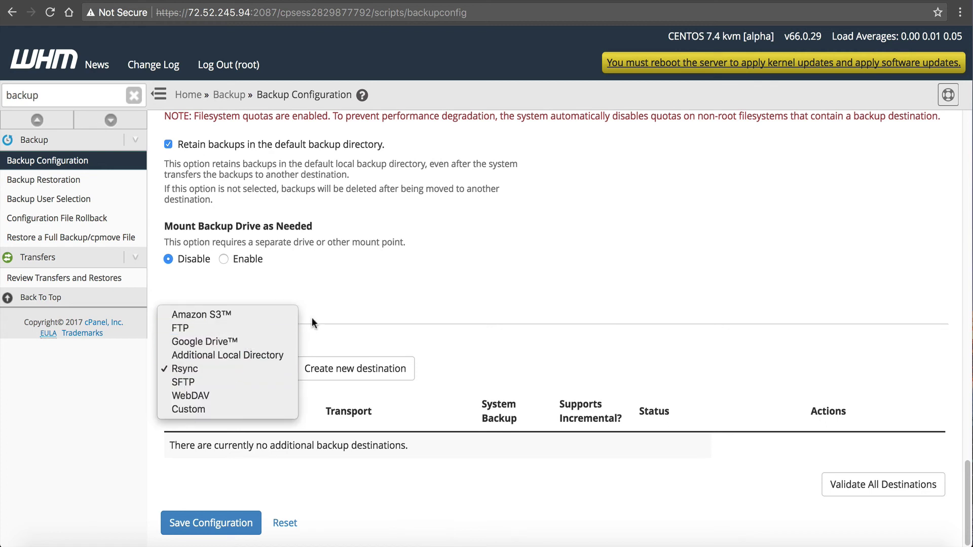
left_click(333, 320)
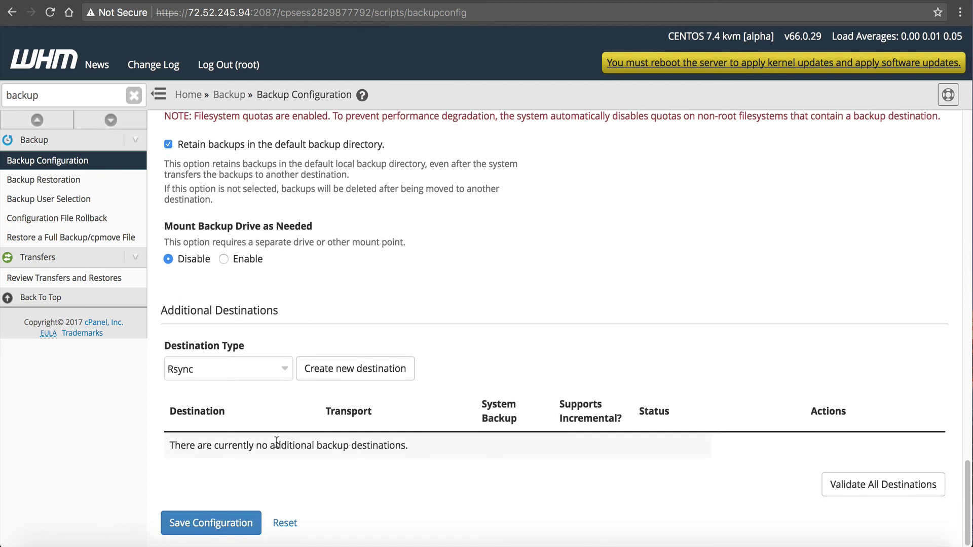
Look back over the backup directory settings and save the backup configuration with the chosen options
scroll(228, 426, "up", 12)
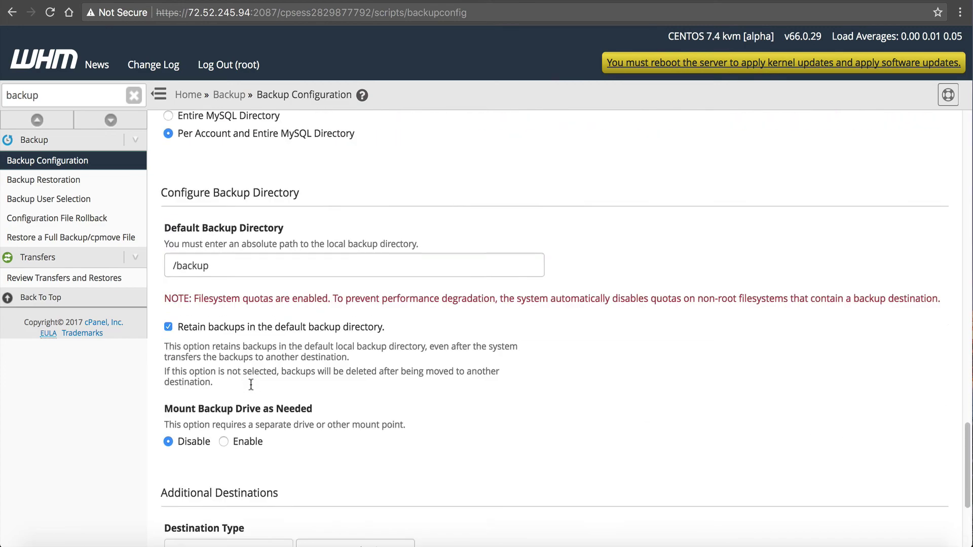
scroll(248, 365, "up", 15)
scroll(231, 349, "down", 20)
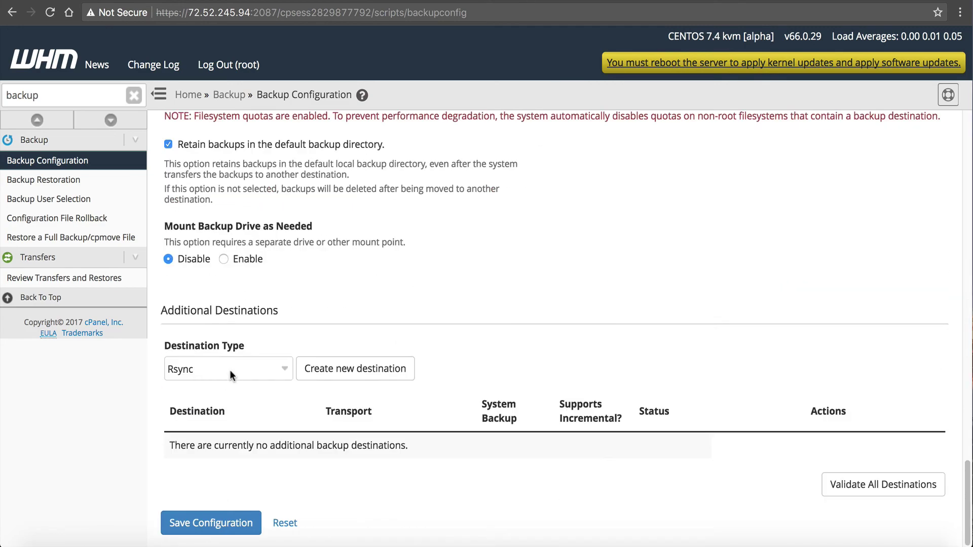
left_click(217, 522)
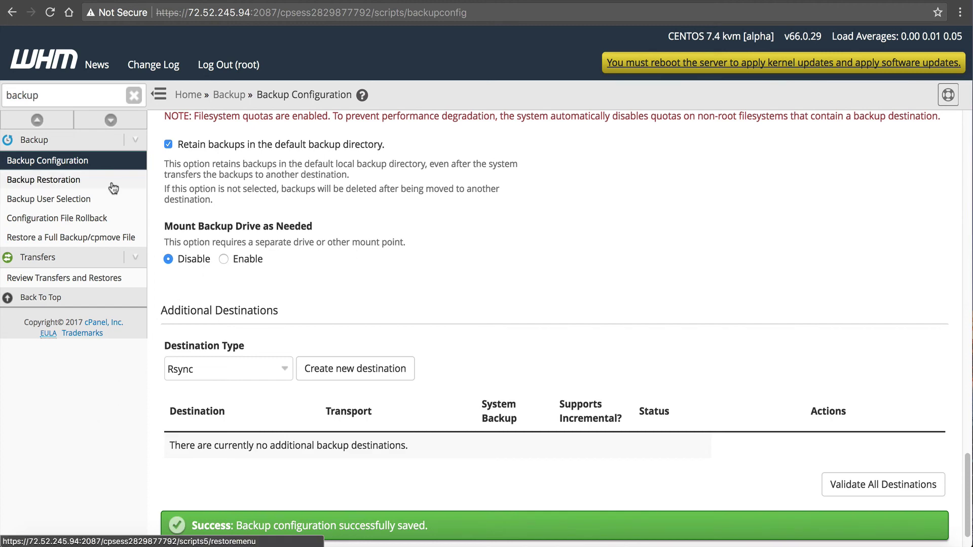
Open the Backup Restoration page to examine its restore options, and switch to the NameHero client area
left_click(85, 186)
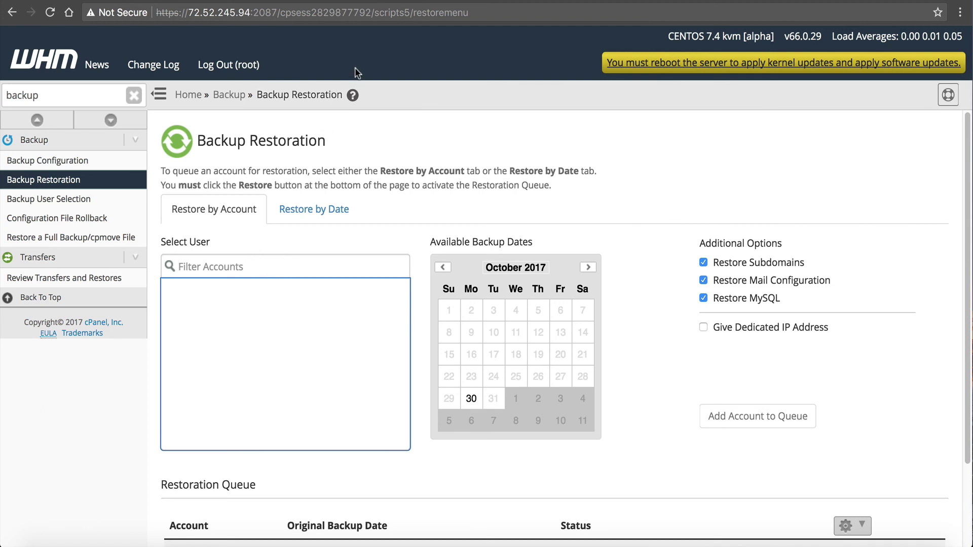
left_click(411, 1)
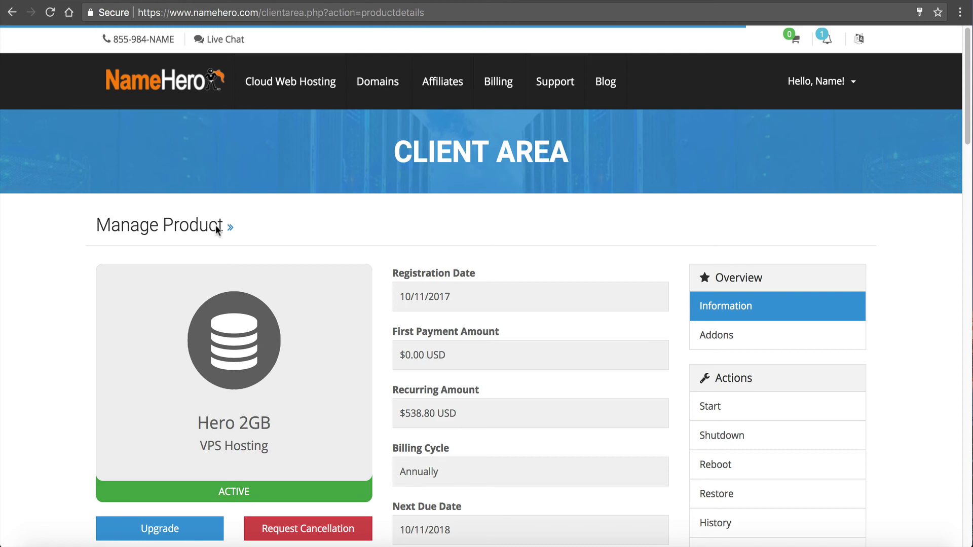